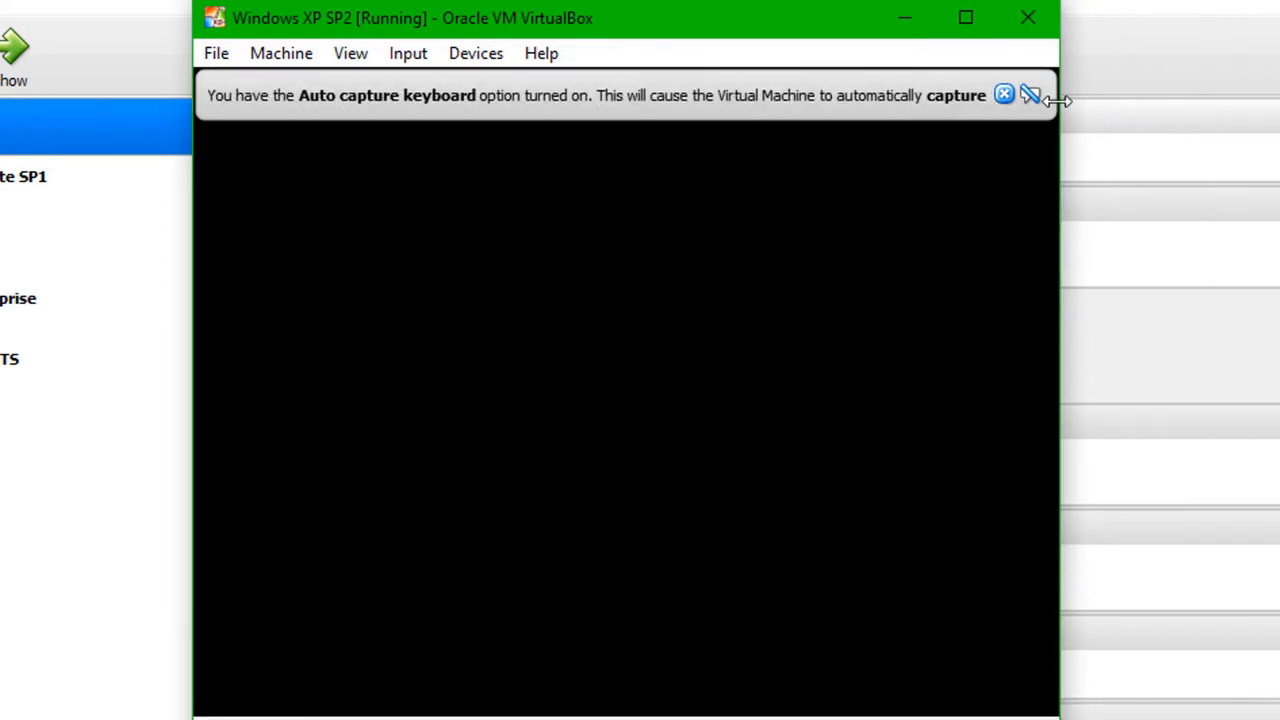
Step: Dismiss the keyboard auto-capture and mouse integration notices and move the VM window aside while XP boots
click(1004, 94)
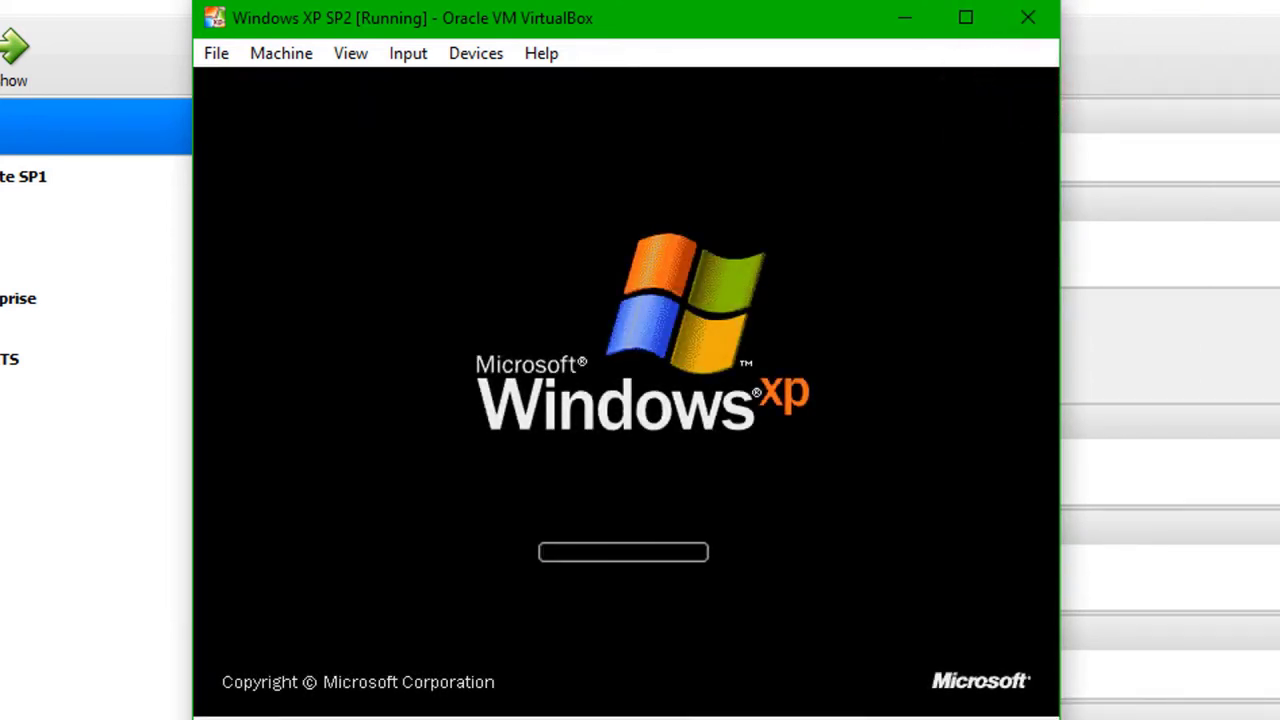
drag(707, 20, 856, 141)
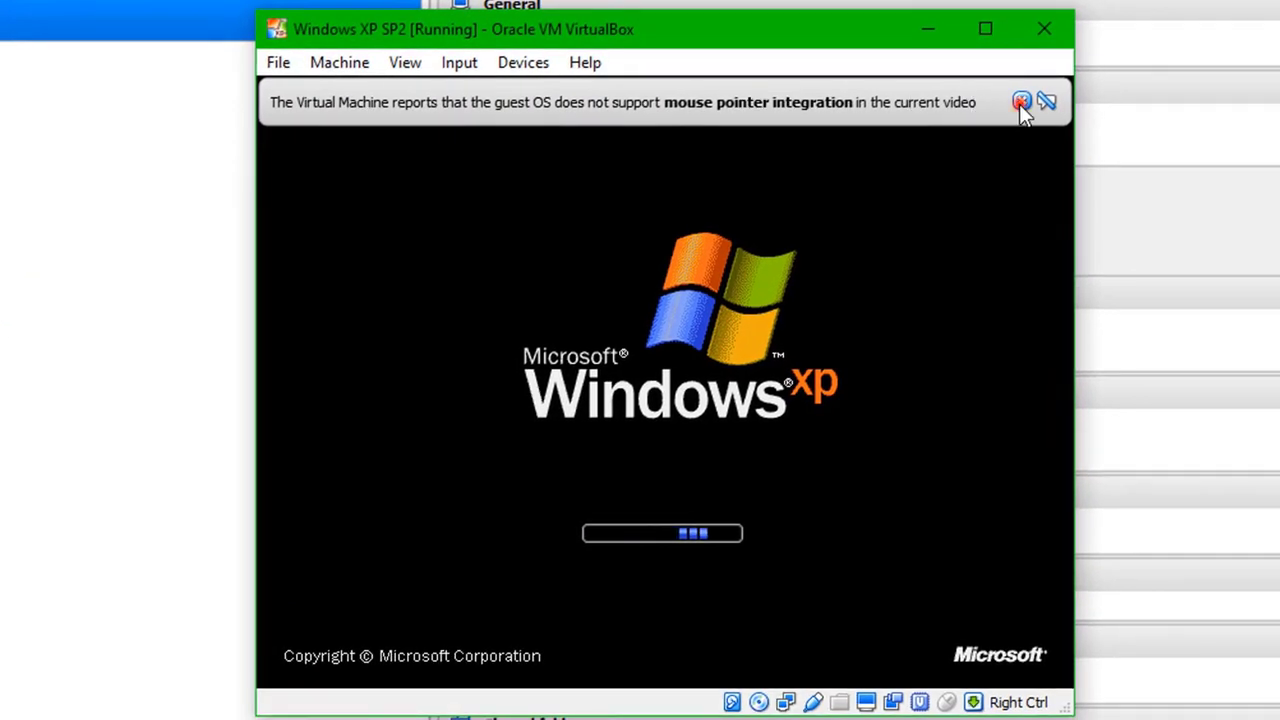
click(1020, 103)
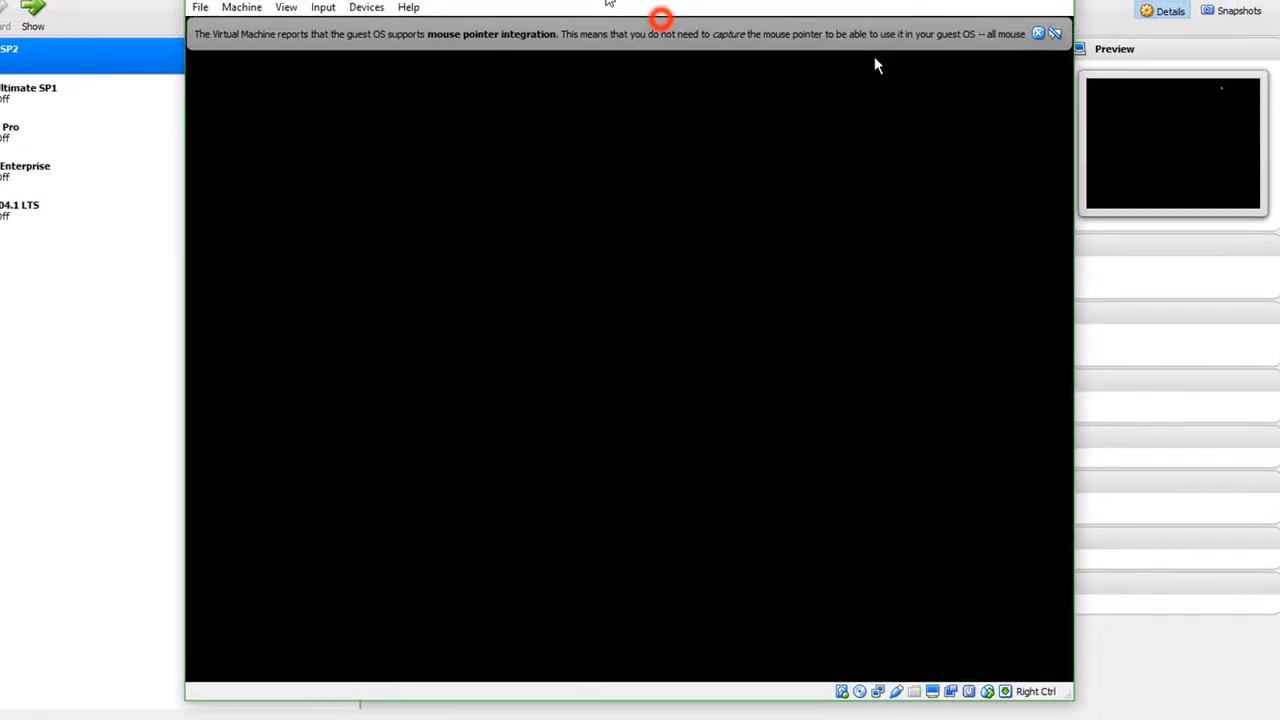
click(1037, 34)
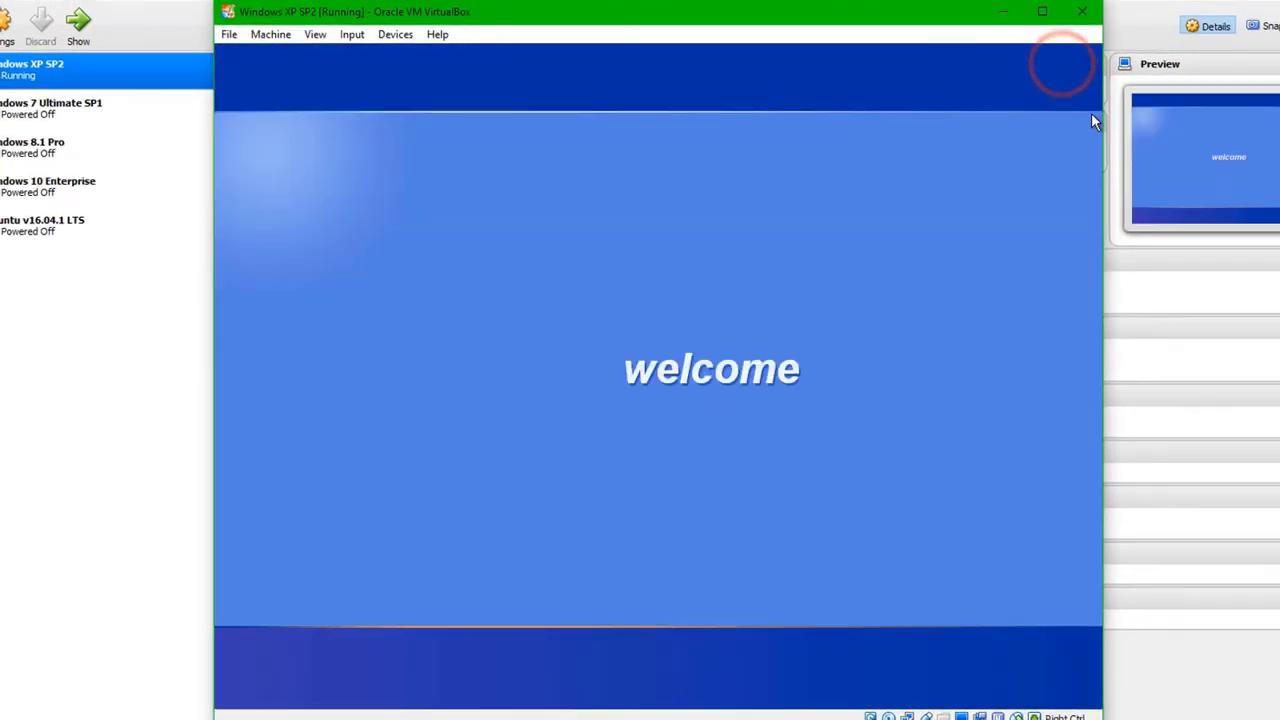
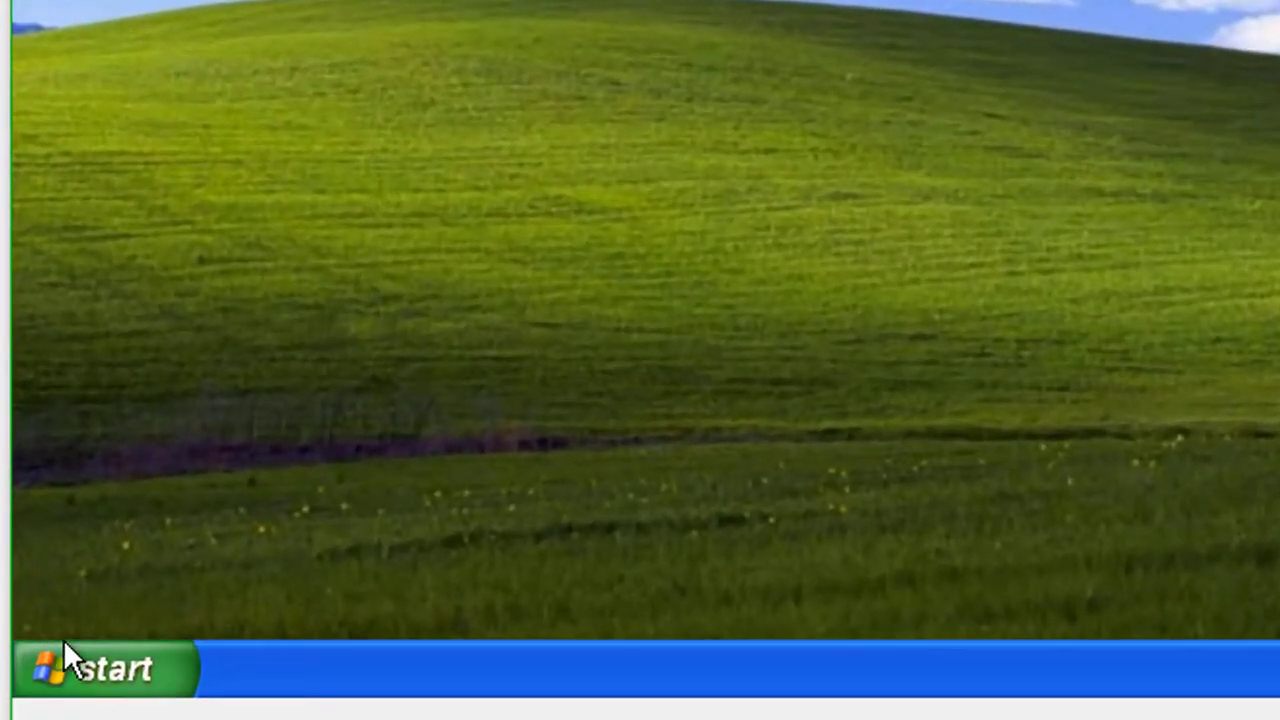
Step: Go to Control Panel's User Accounts and open Create a password for the administrator account
click(194, 682)
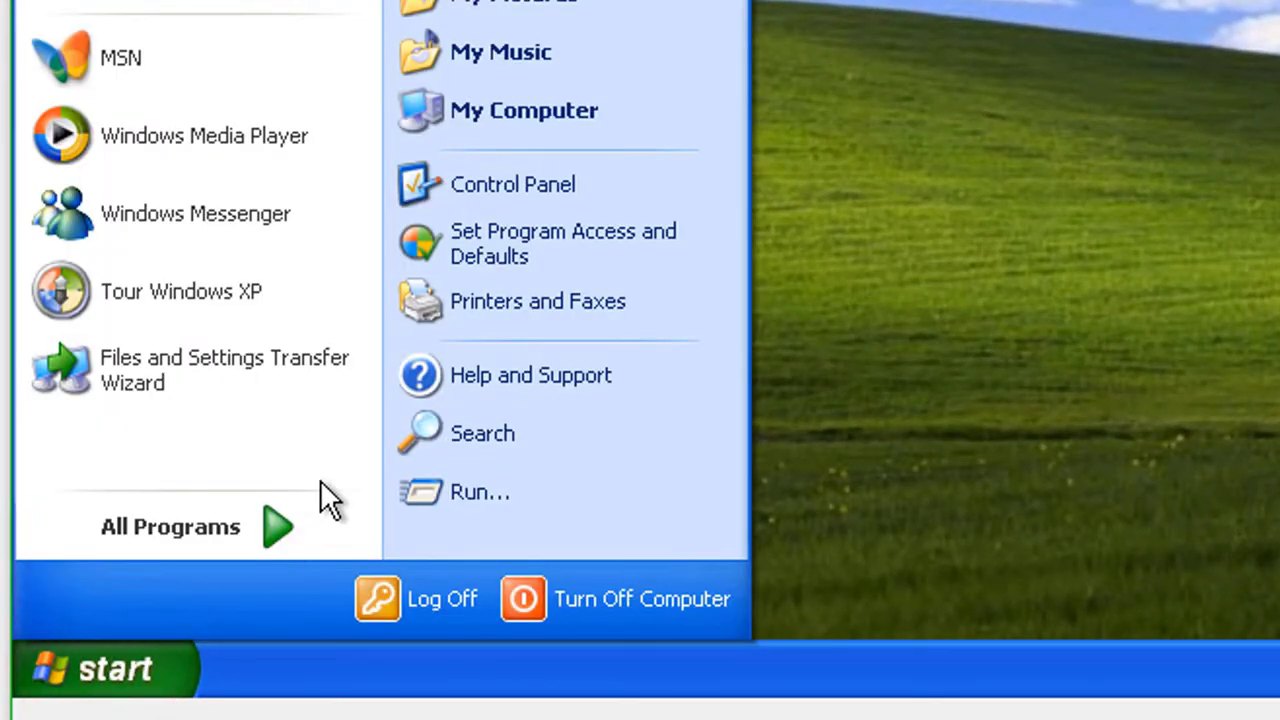
click(462, 186)
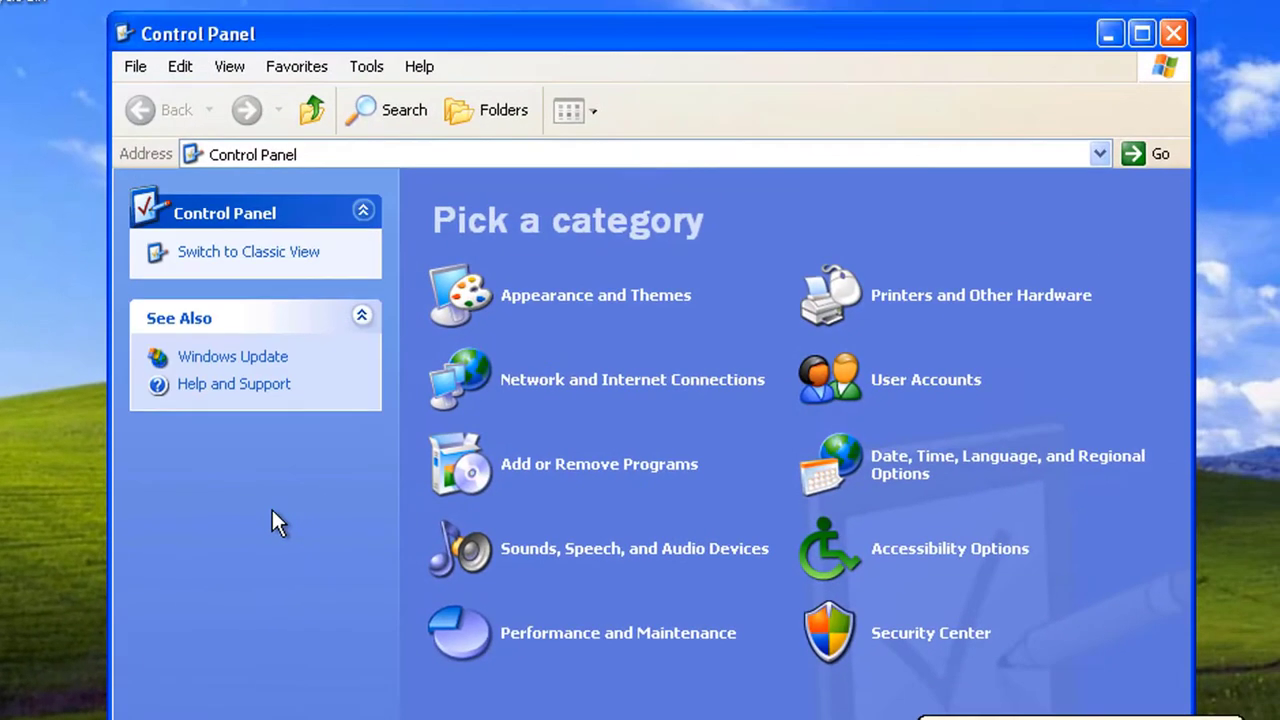
click(928, 381)
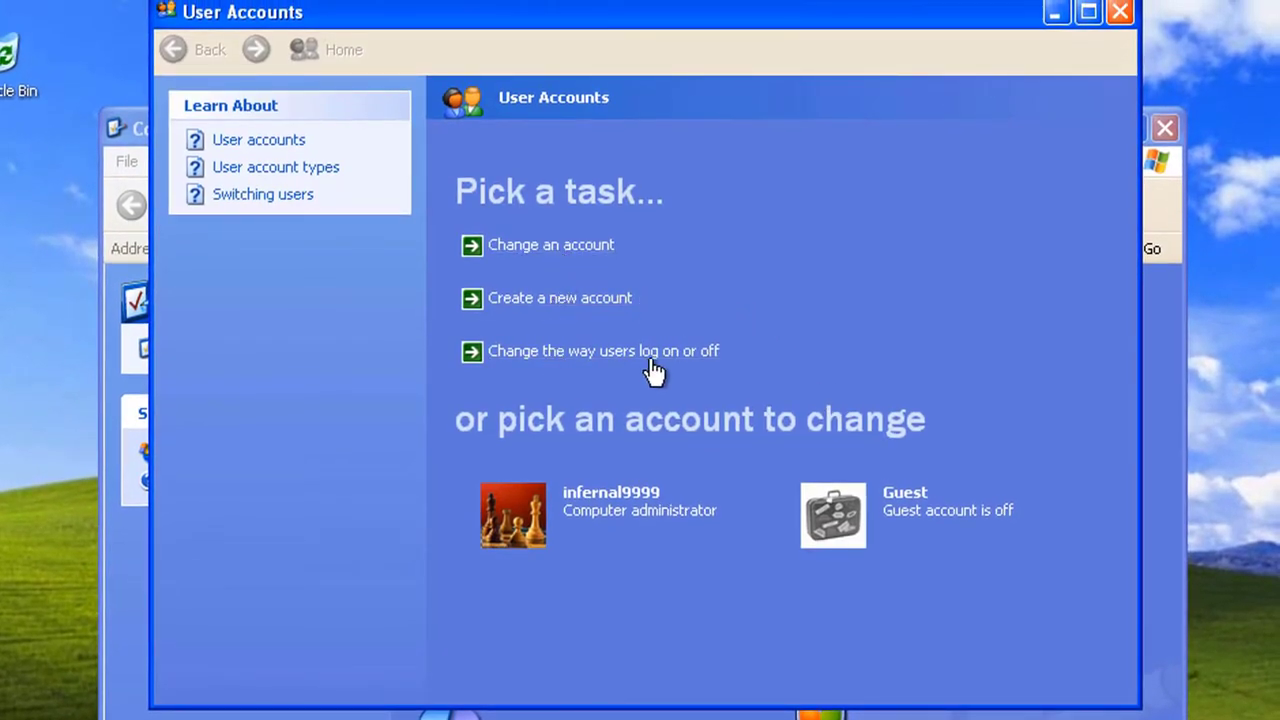
click(700, 514)
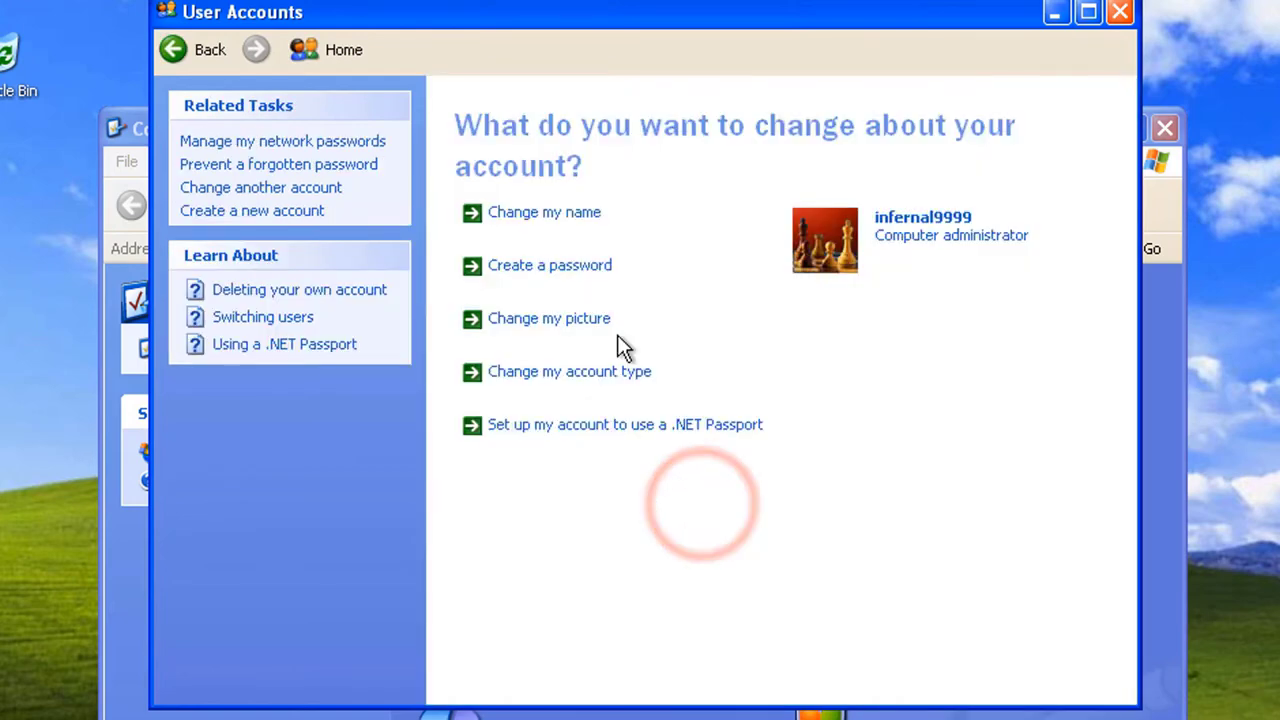
click(563, 266)
click(575, 197)
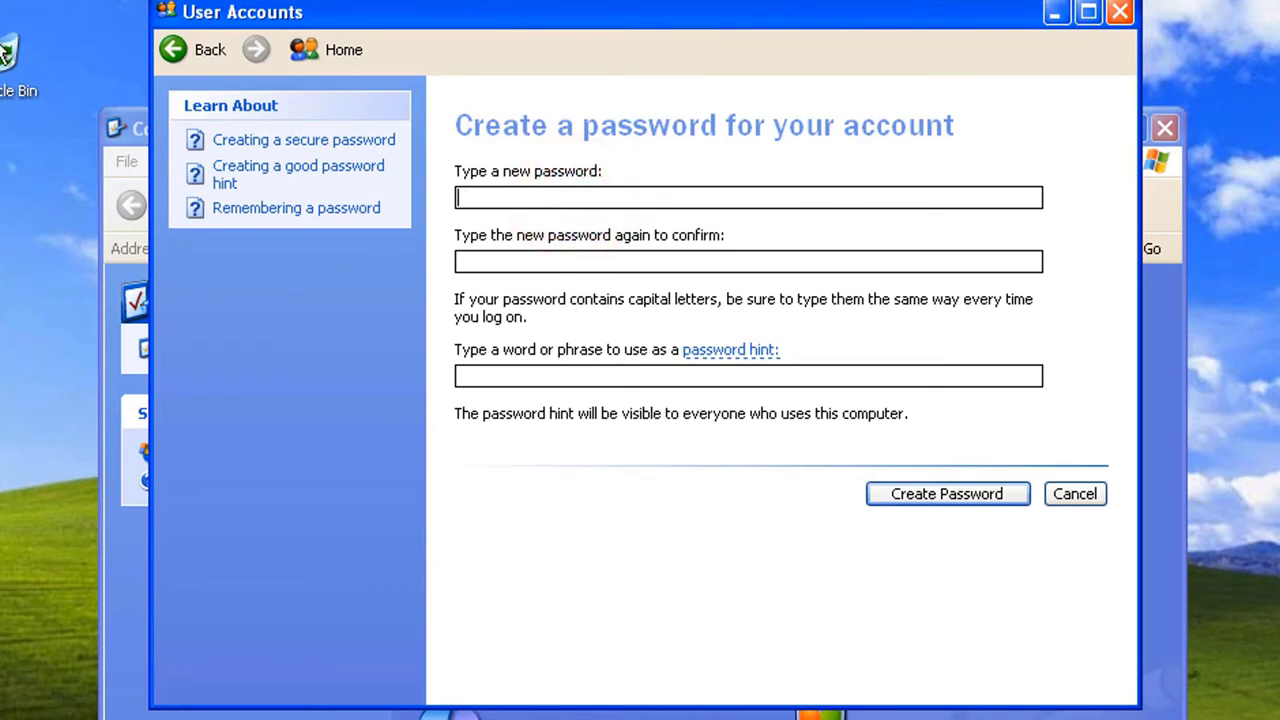
Step: Create a new text document on the desktop, keeping its default name
right_click(9, 179)
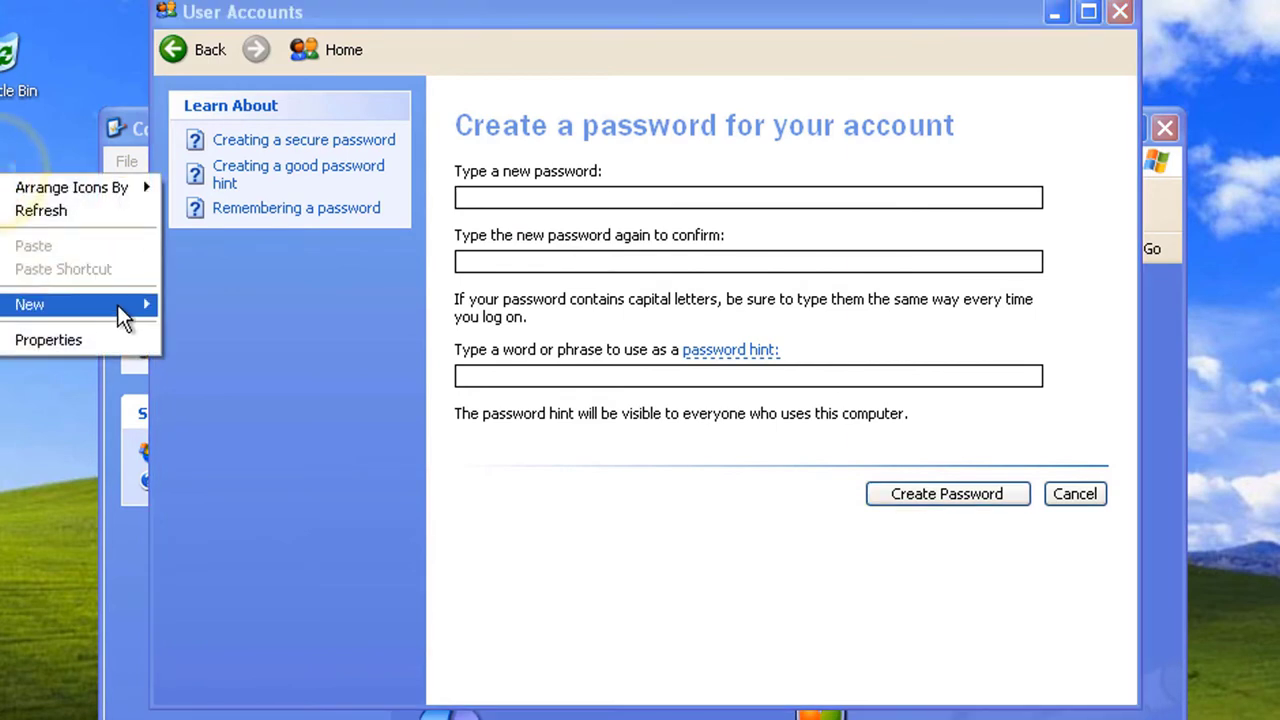
mouse_move(124, 315)
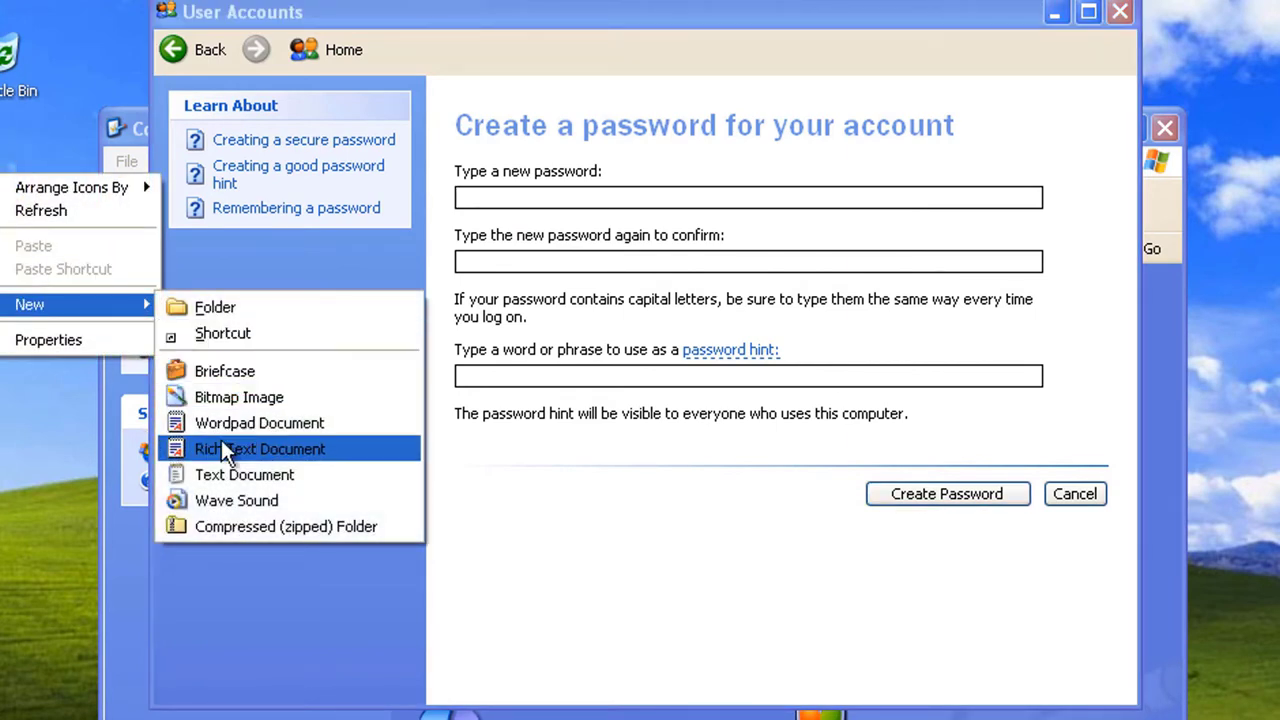
click(263, 474)
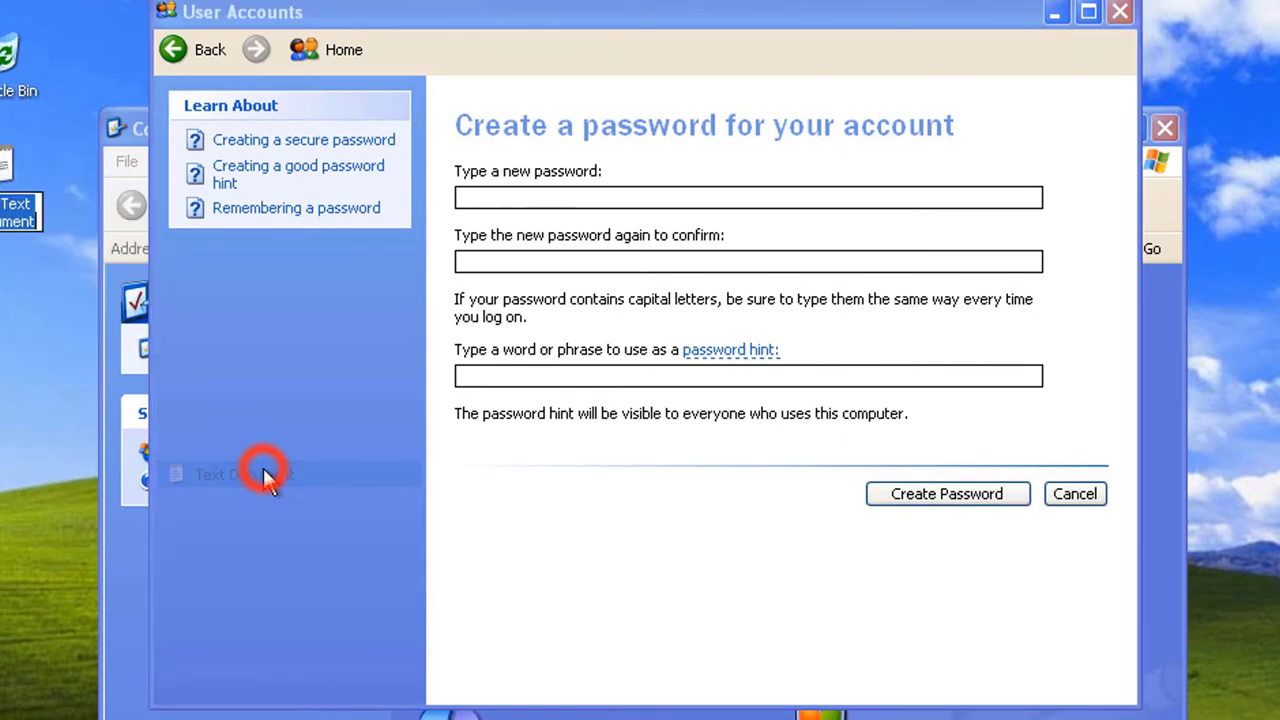
click(43, 275)
Step: Open the document in Notepad and type the note 'Say, the new passw'
double_click(12, 175)
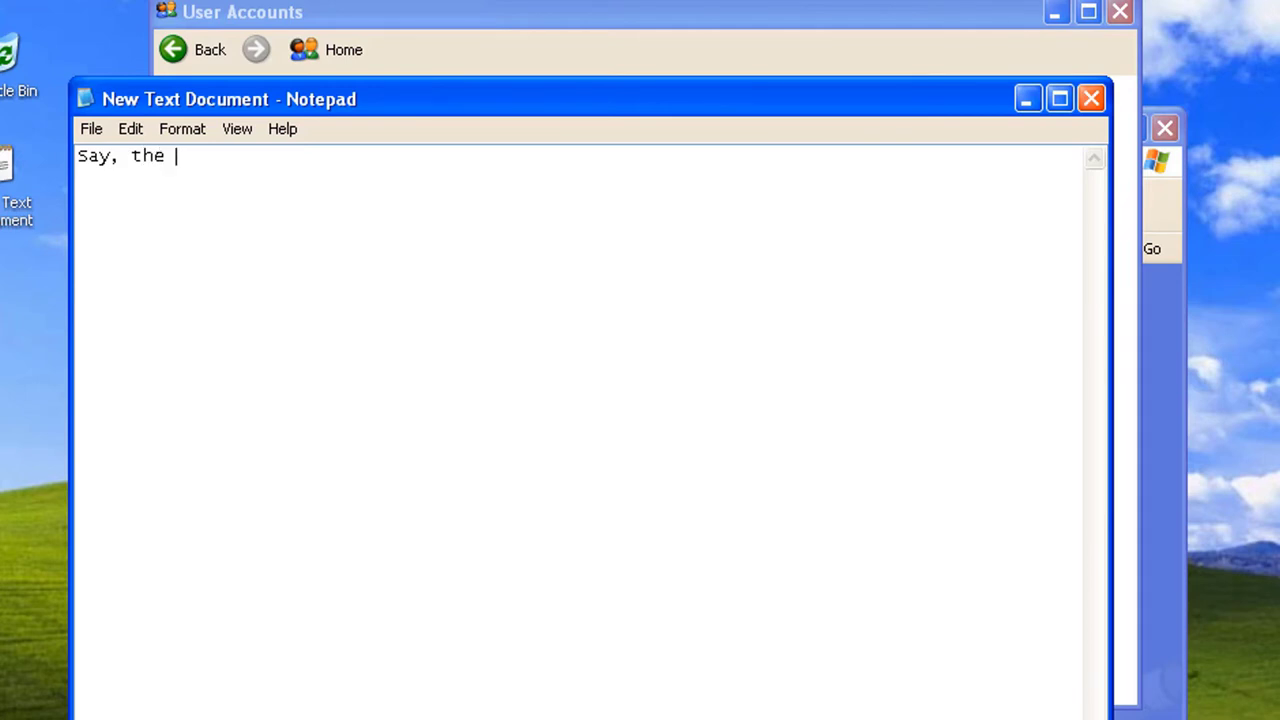
text(Say, the new o)
key(BackSpace)
text(password is 1234)
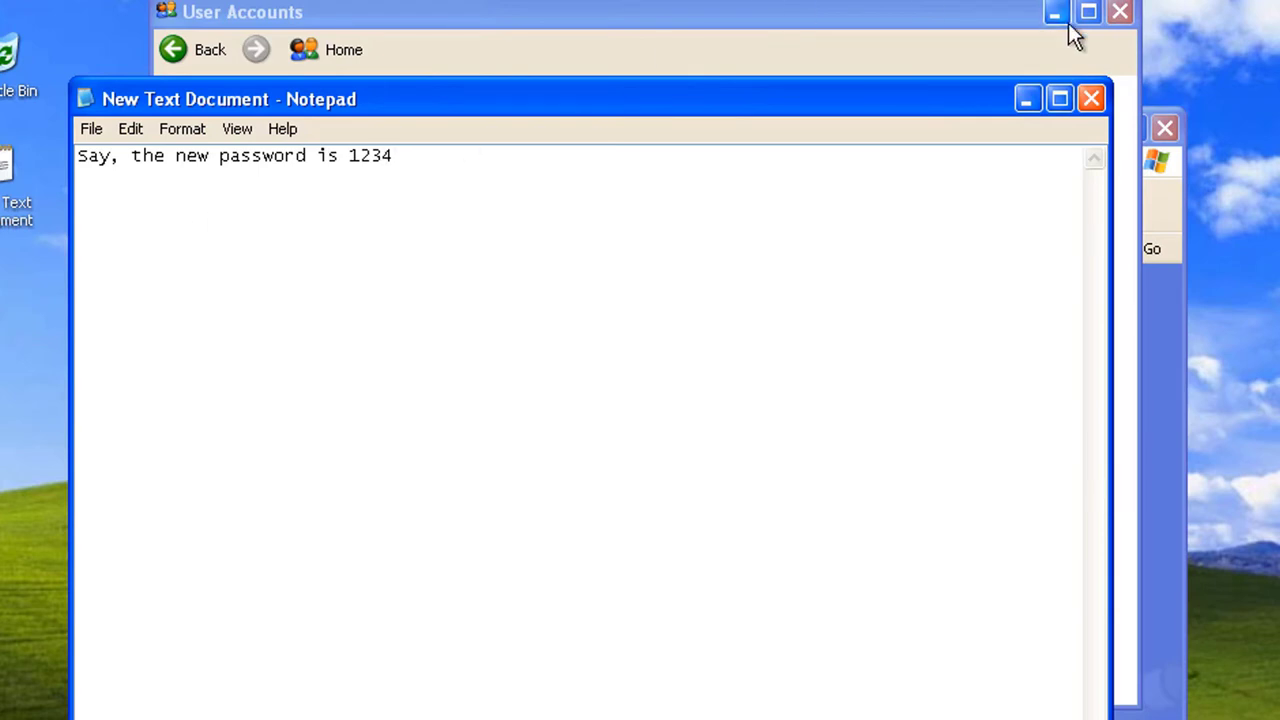
Step: Return to the password page and enter the new password and its confirmation
click(1018, 100)
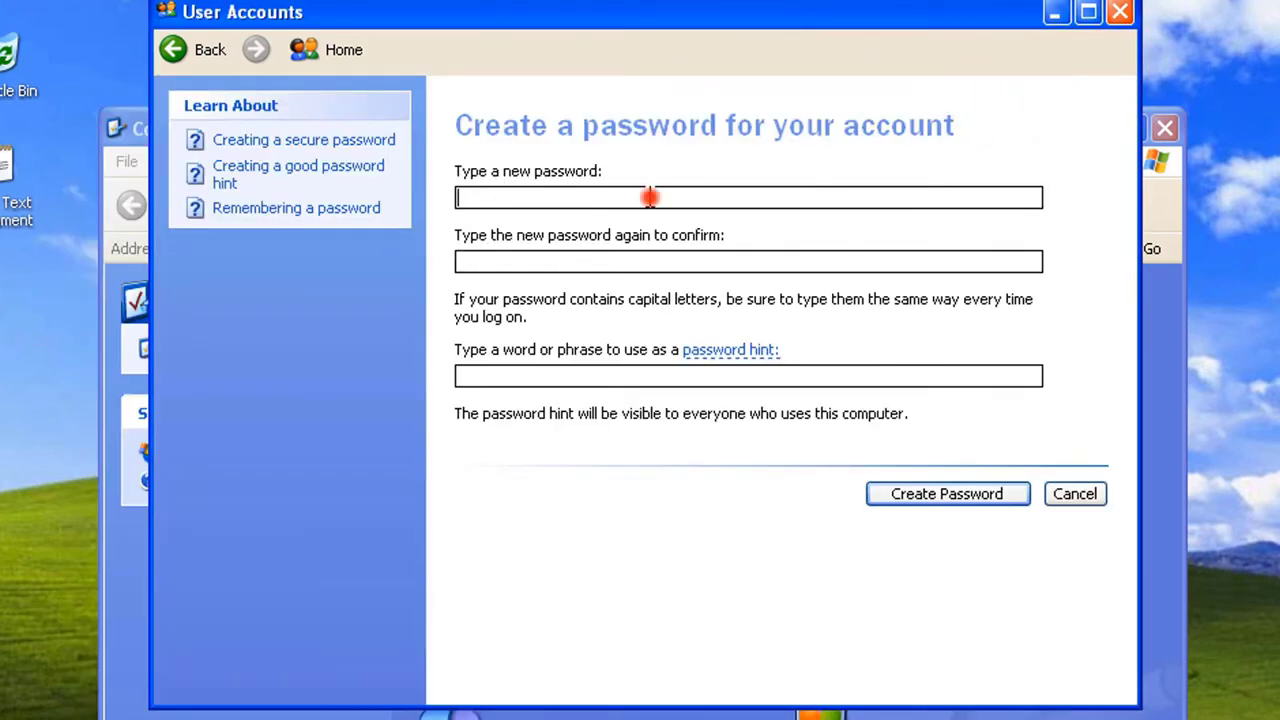
click(648, 197)
text(12)
click(540, 265)
text(12)
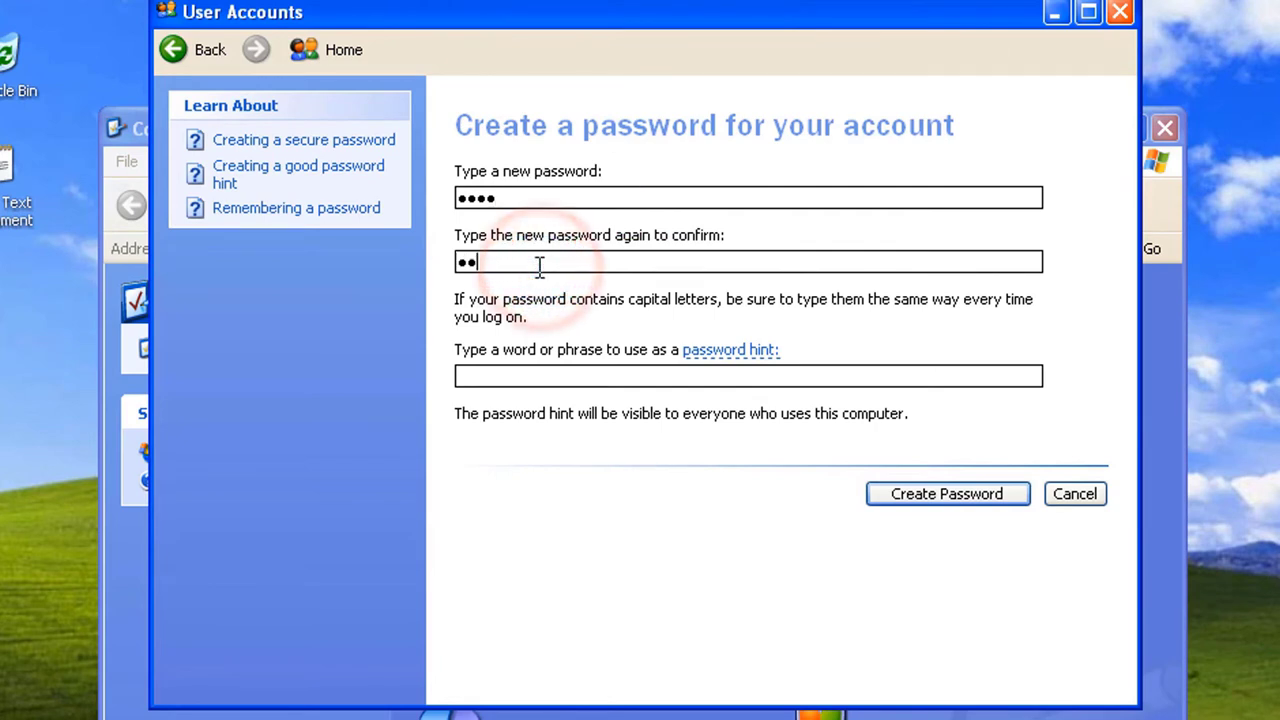
text(3)
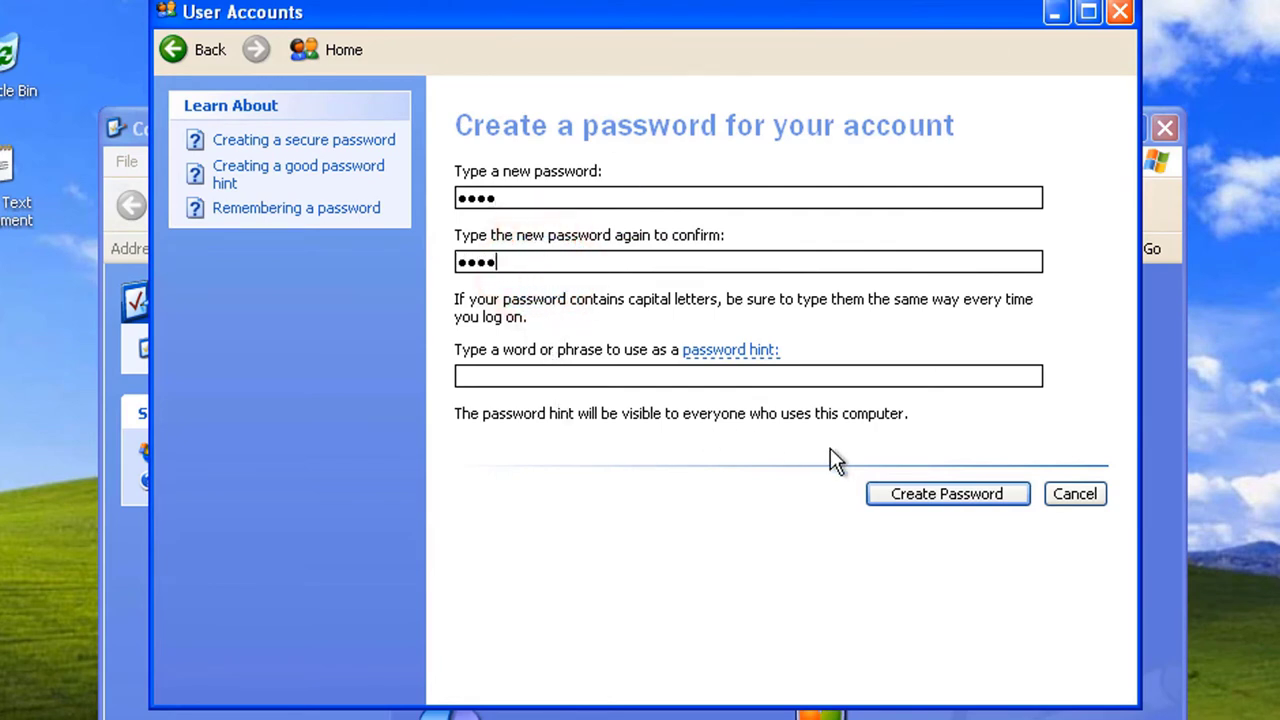
Step: Create the password, make the account's files and folders private, and close User Accounts
click(893, 492)
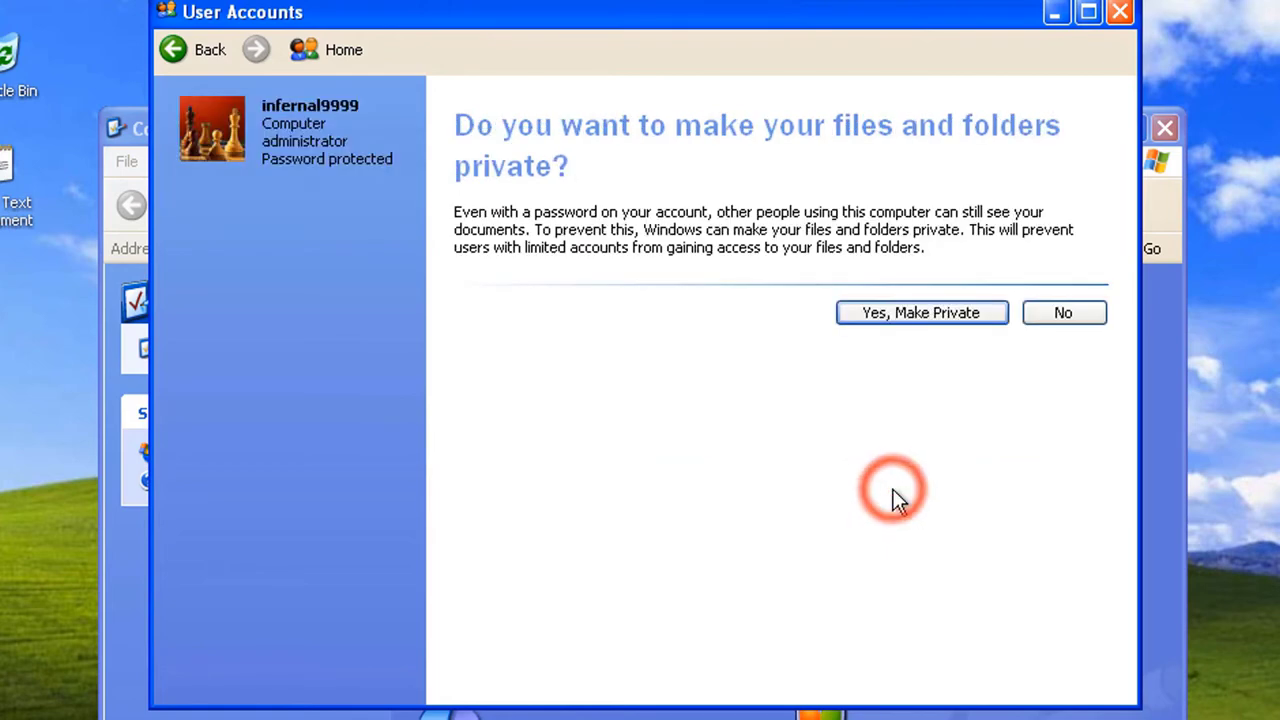
click(931, 317)
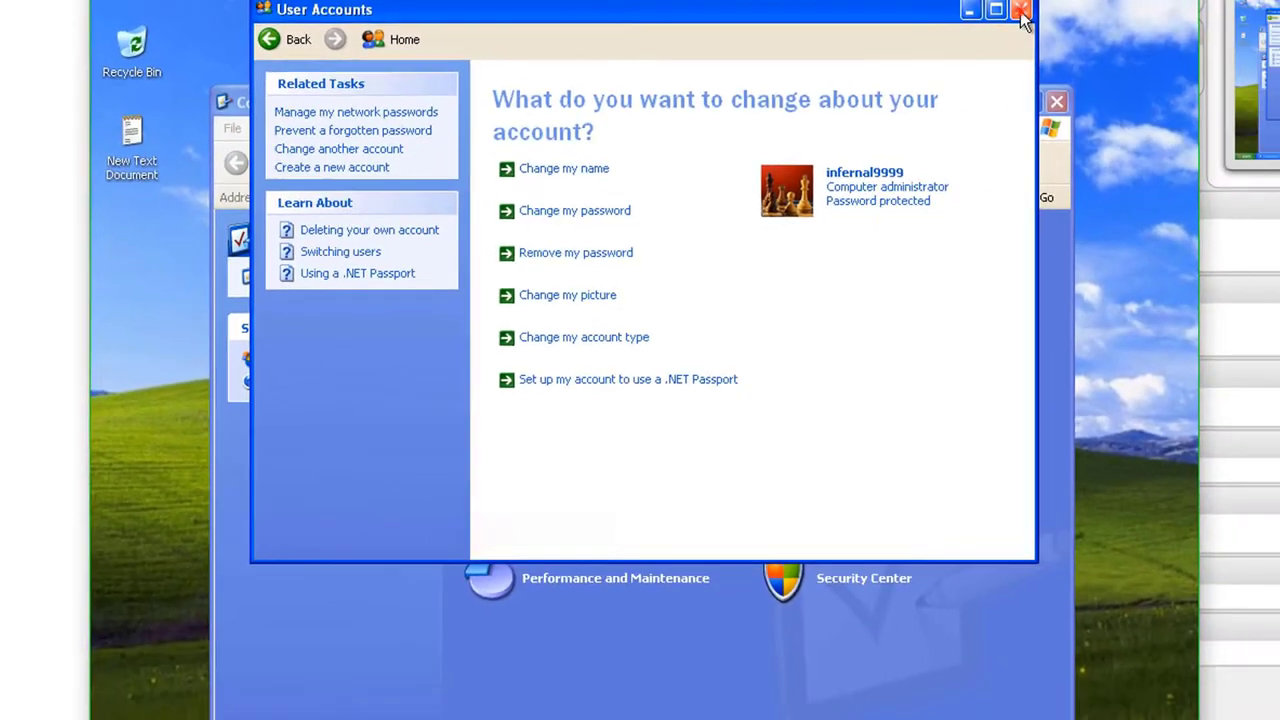
click(1119, 12)
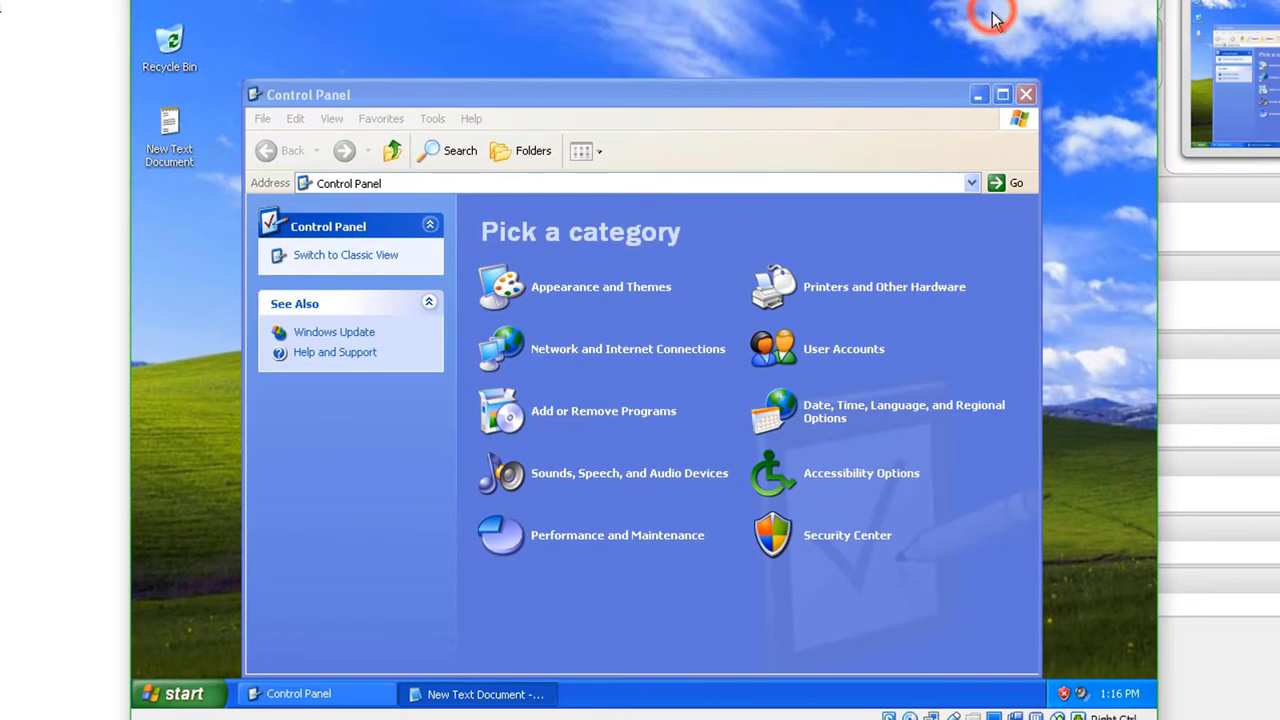
Step: Close Control Panel and restart Windows, discarding the unsaved Notepad note
click(1025, 95)
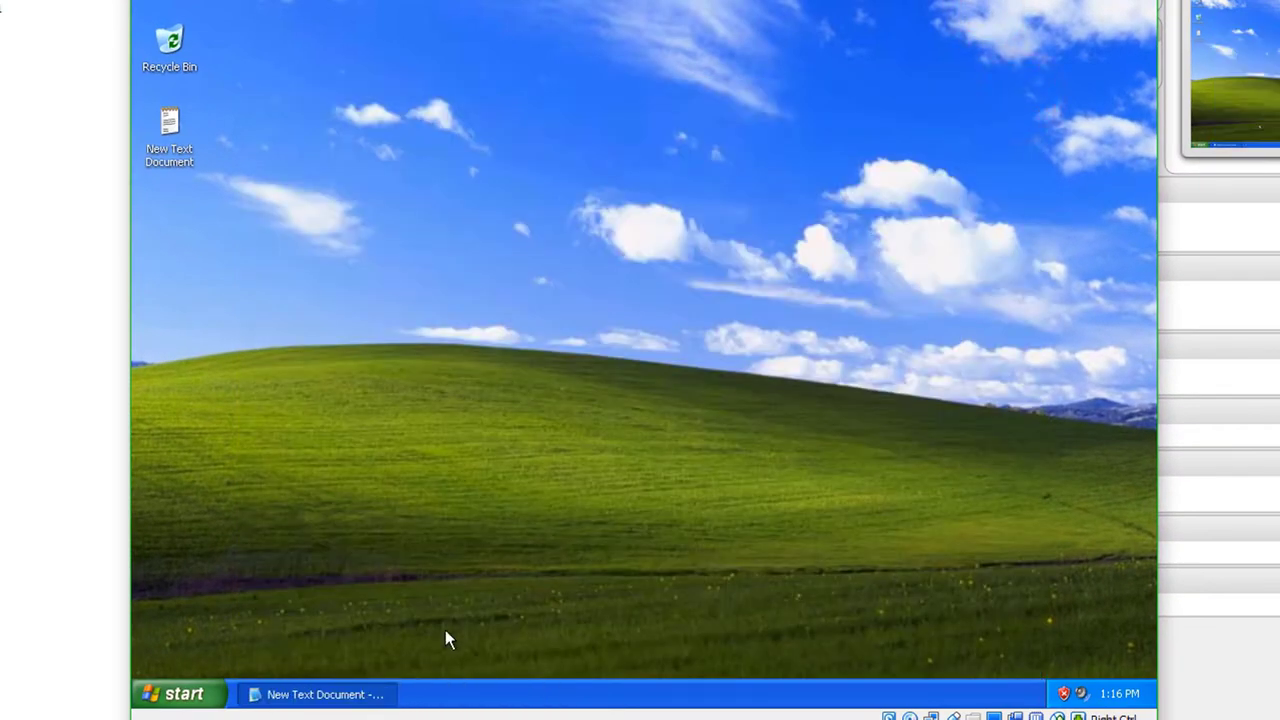
click(202, 694)
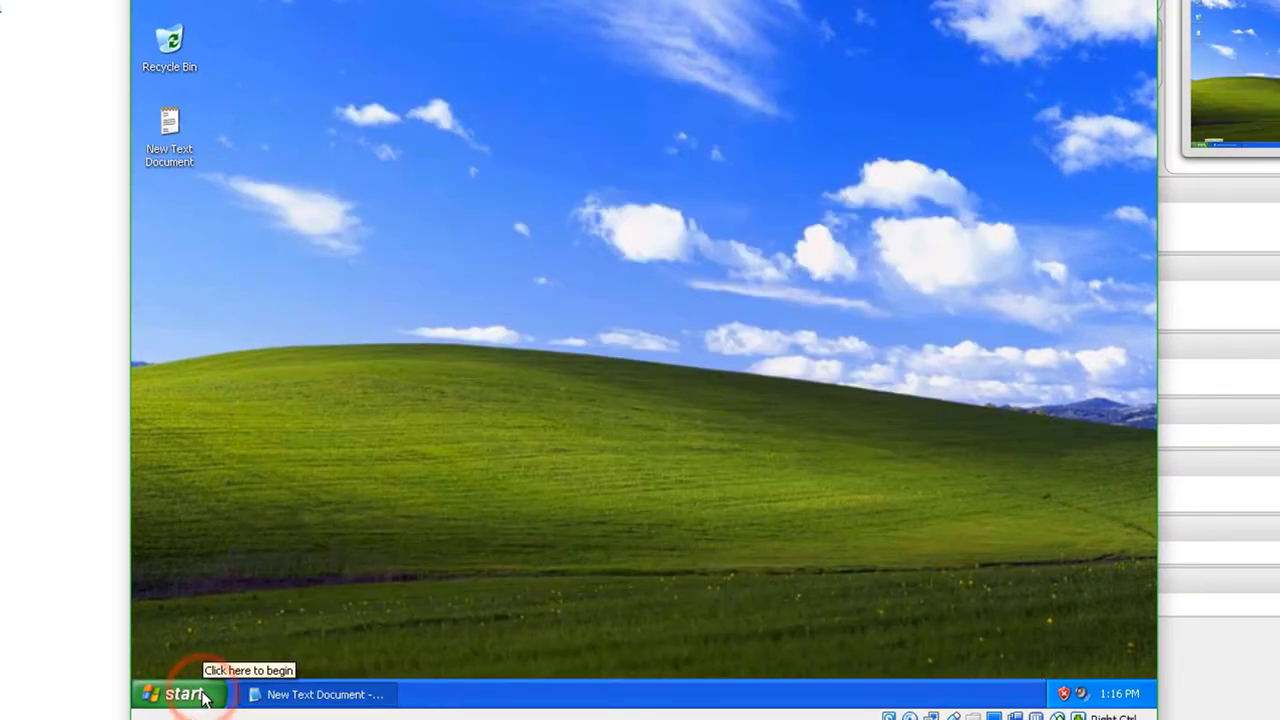
click(199, 696)
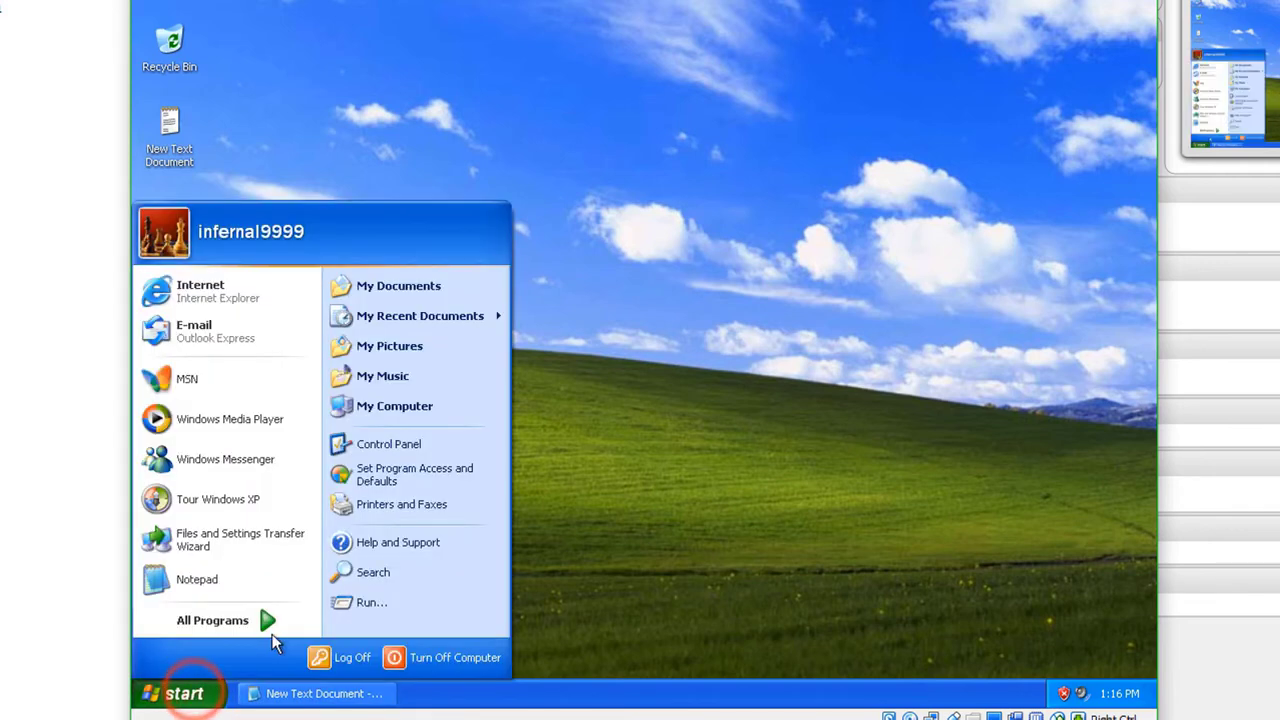
click(441, 657)
click(728, 232)
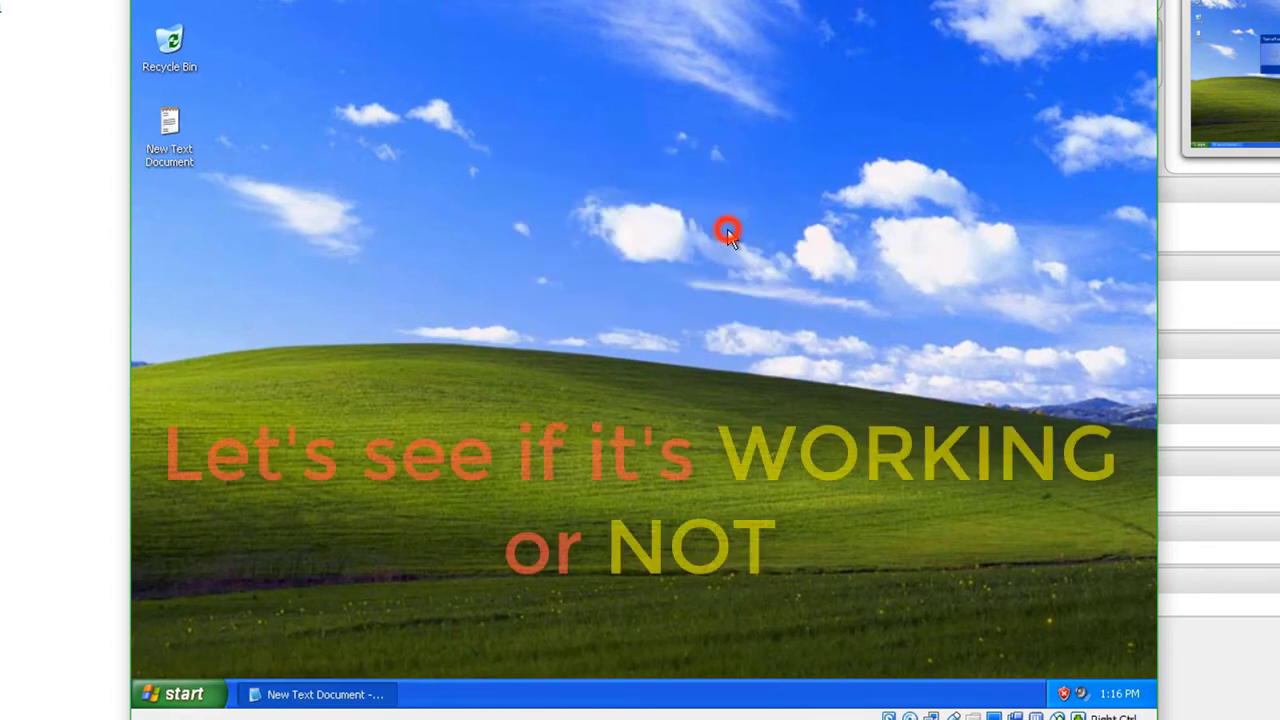
click(645, 379)
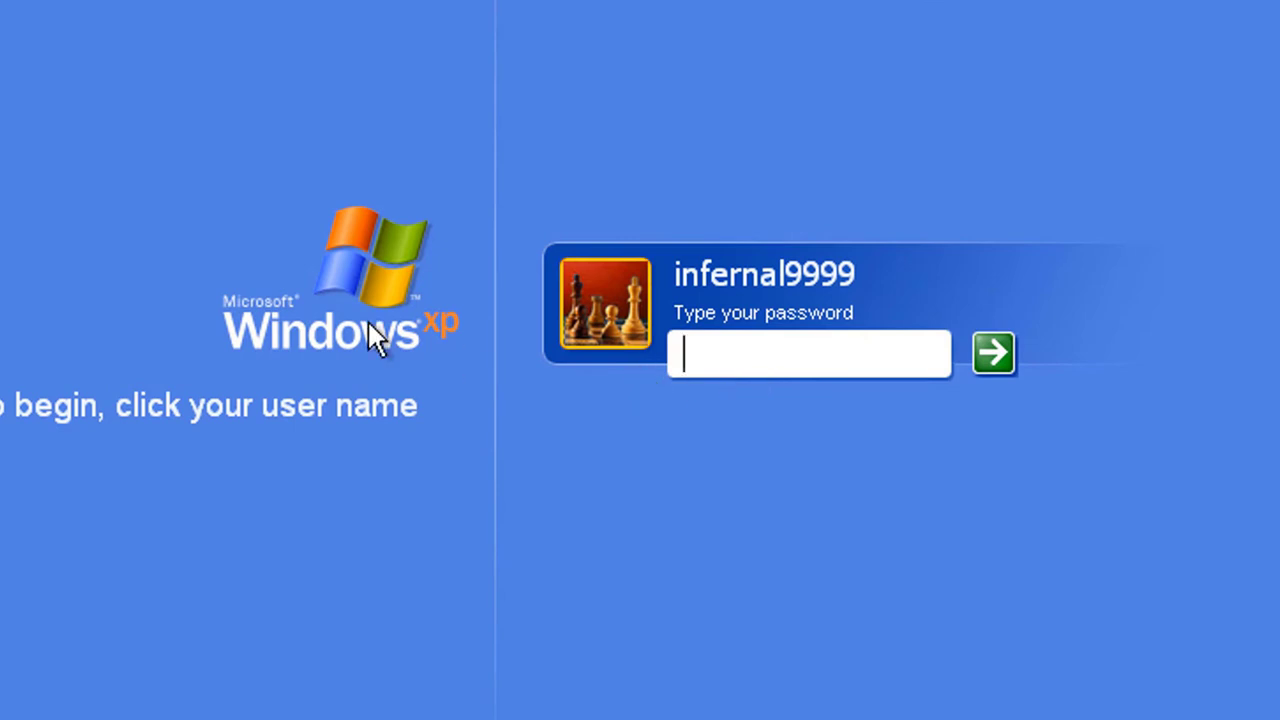
Step: Log on at the Welcome screen by entering the account password
text(123)
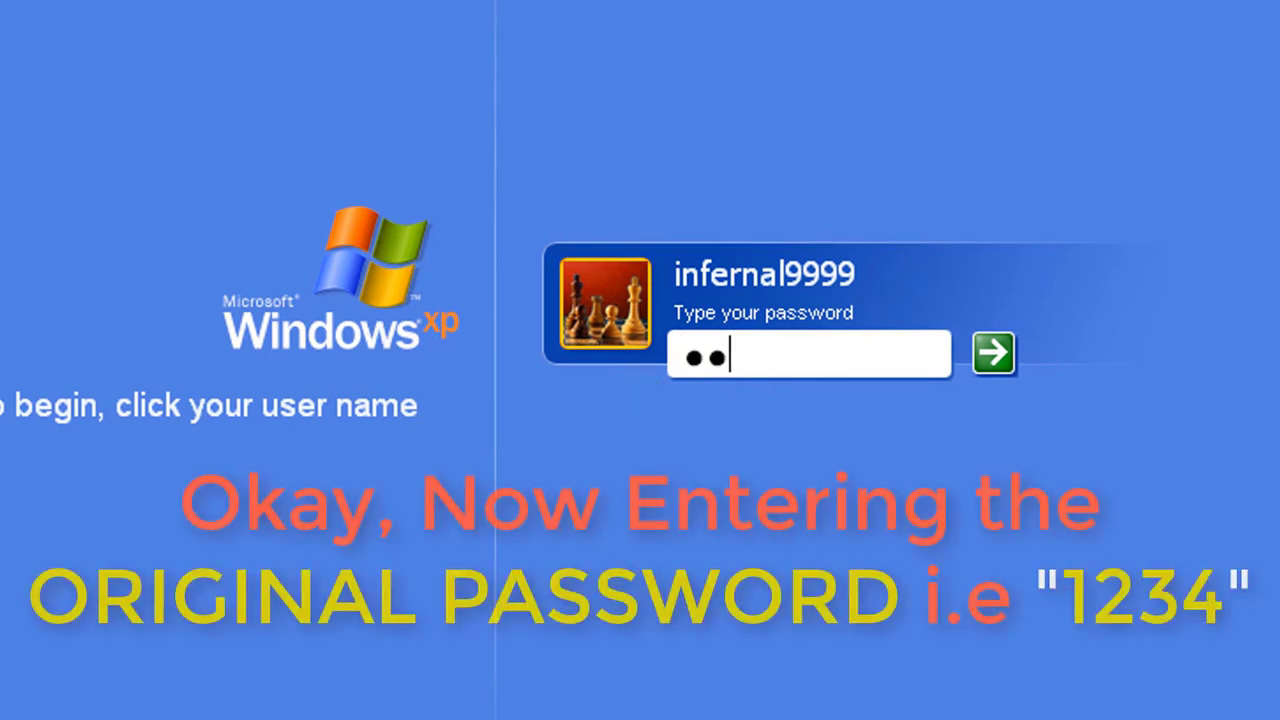
text(4)
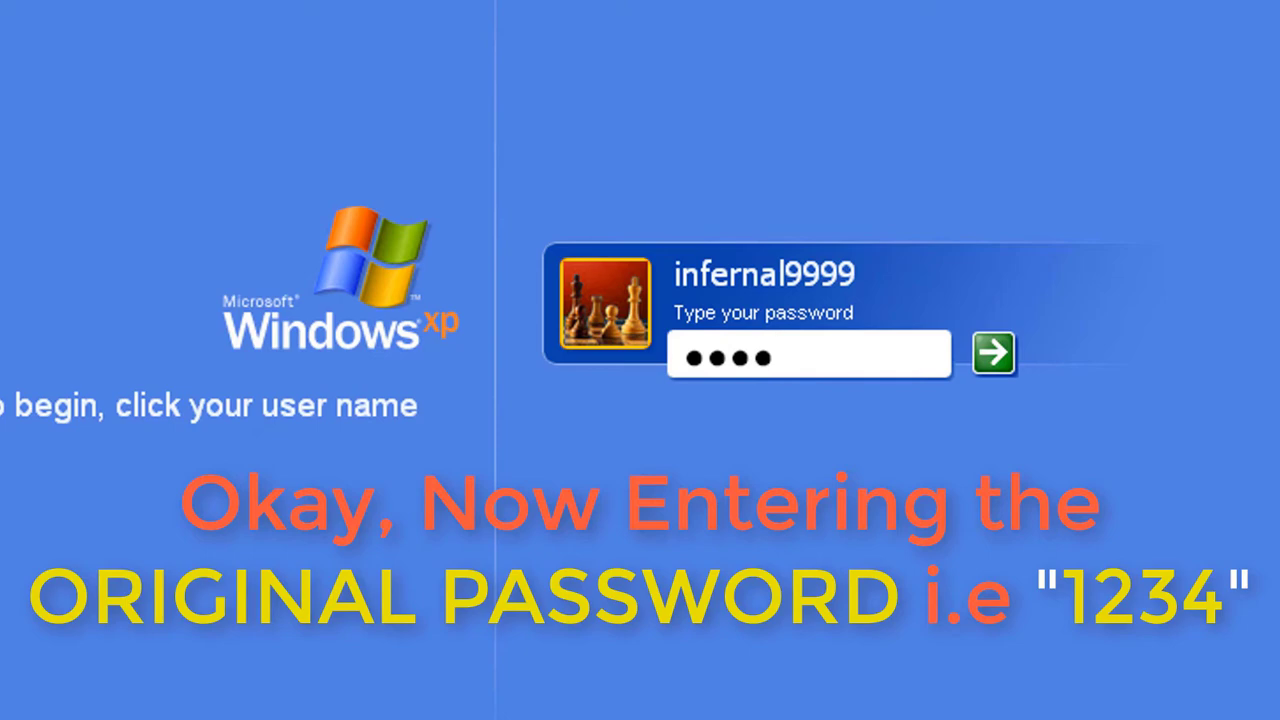
key(Return)
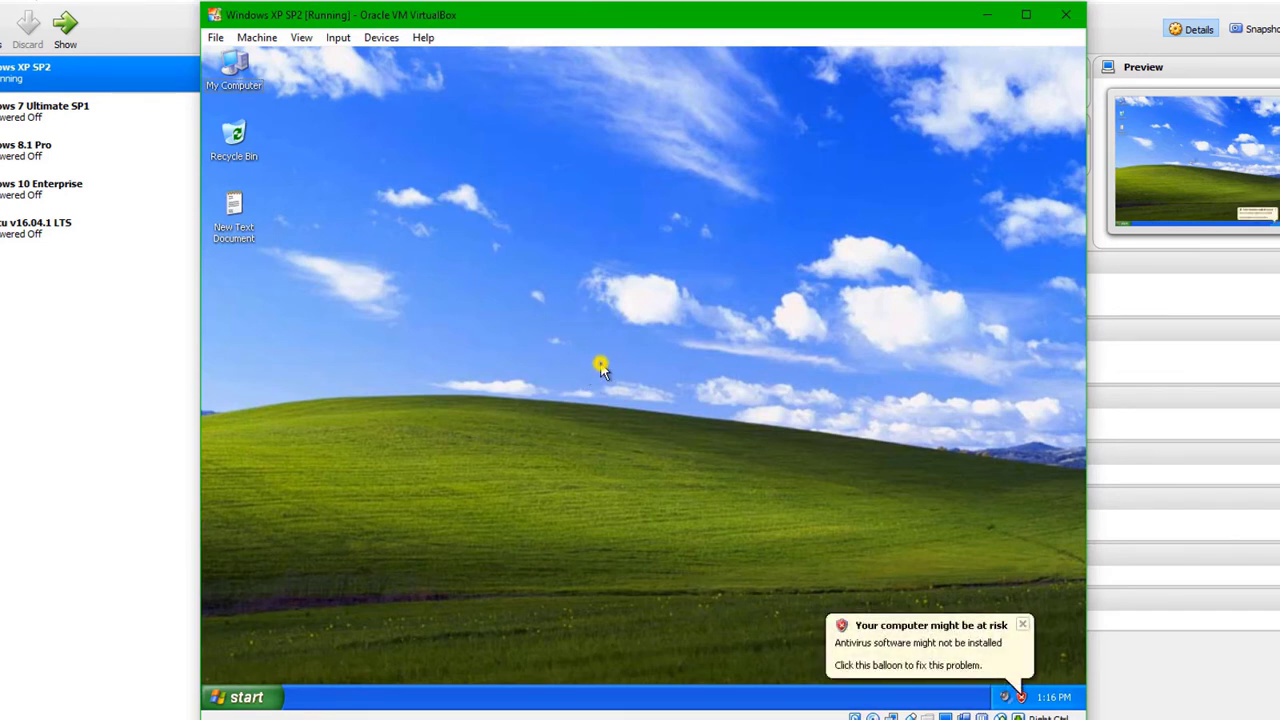
Step: Create a second text document on the desktop, 'New Text Document (2)'
right_click(600, 364)
mouse_move(704, 453)
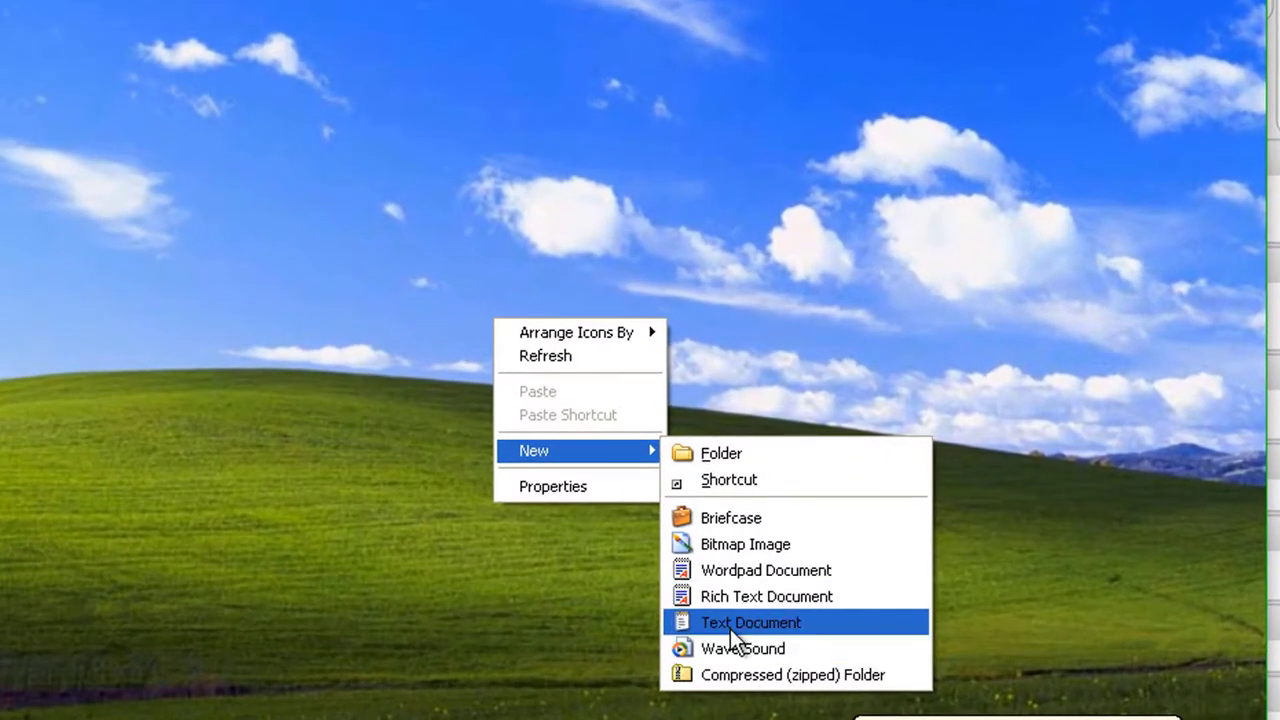
click(722, 624)
click(649, 477)
Step: Open New Text Document (2) in Notepad and begin typing 'Now, let's bypass the password'
click(571, 320)
double_click(571, 320)
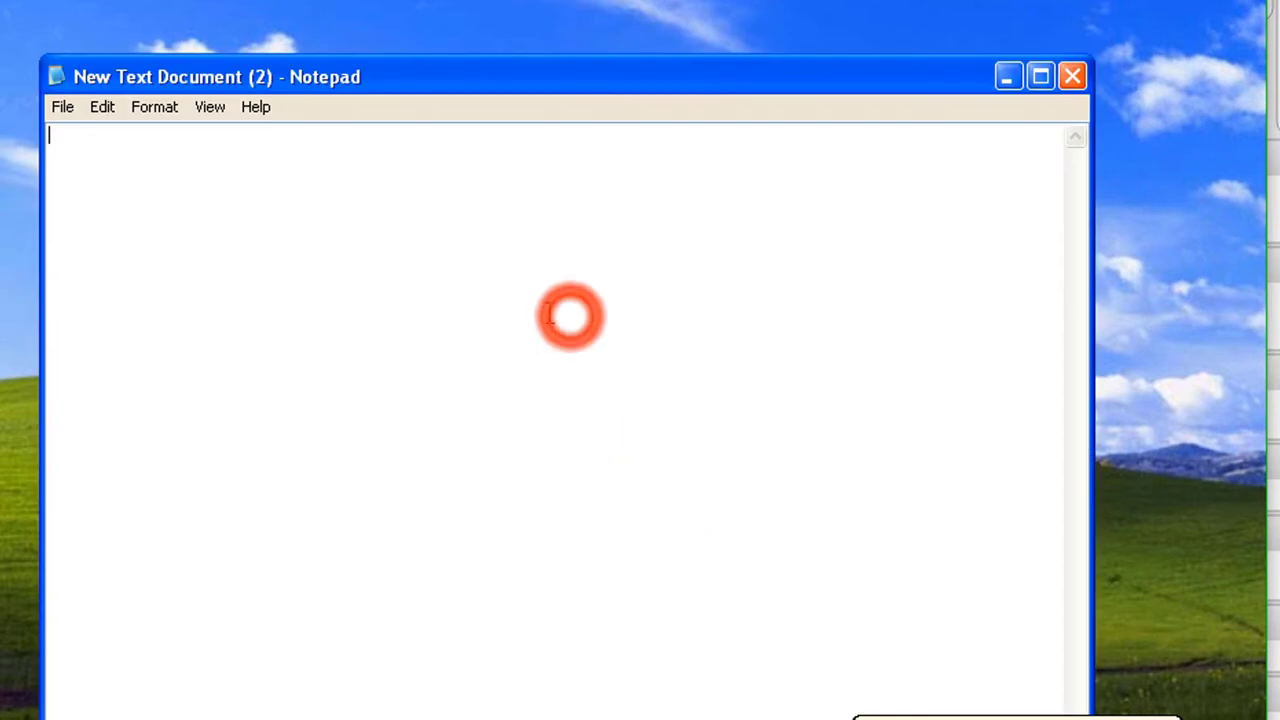
text(NO)
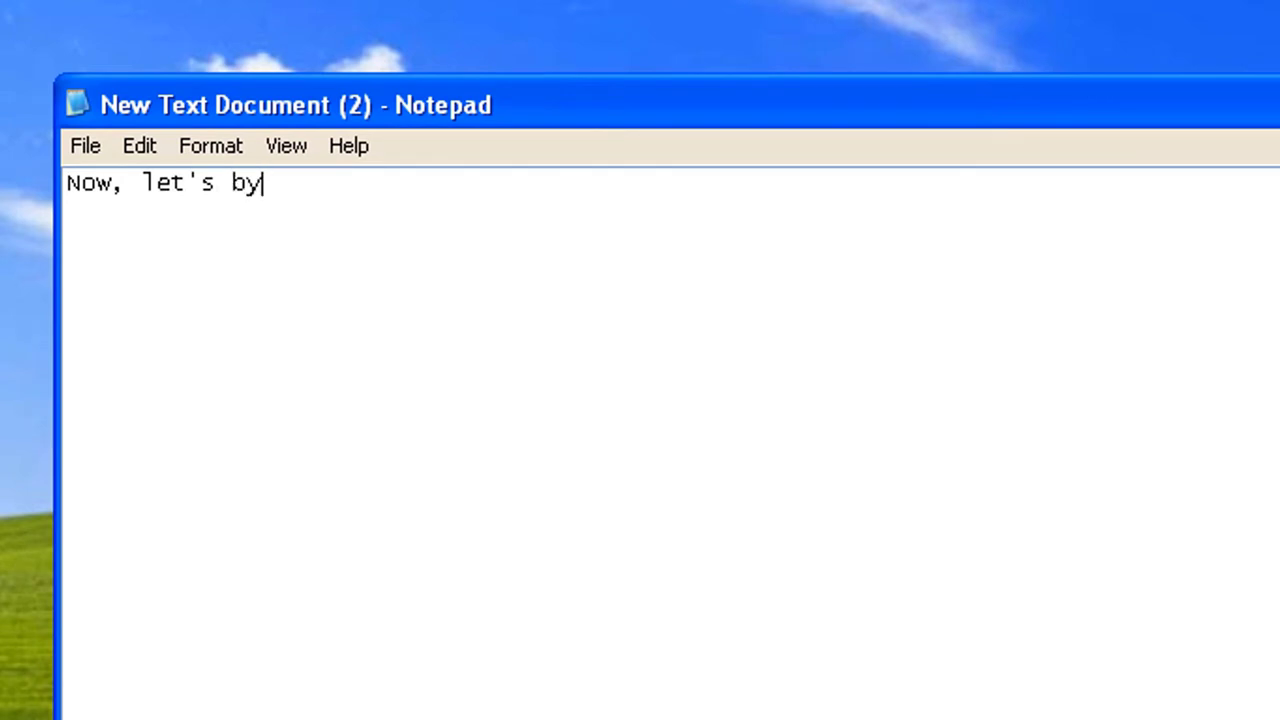
text(pass the)
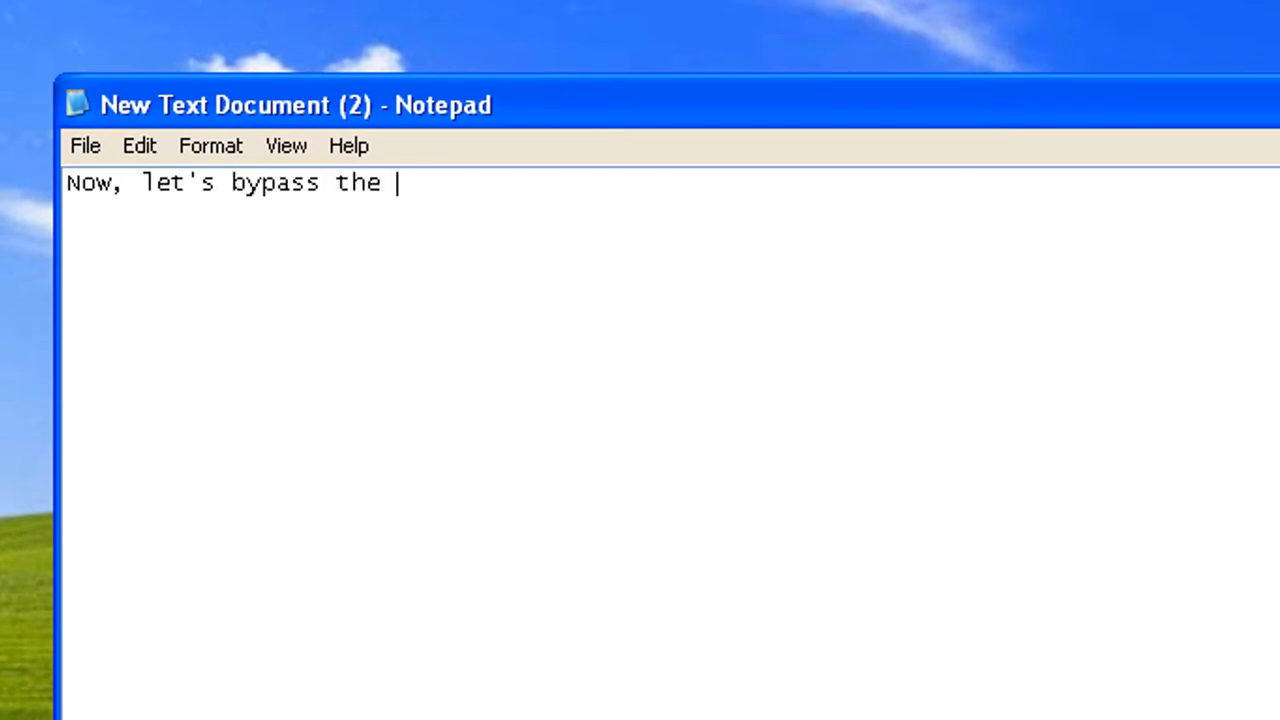
text( password)
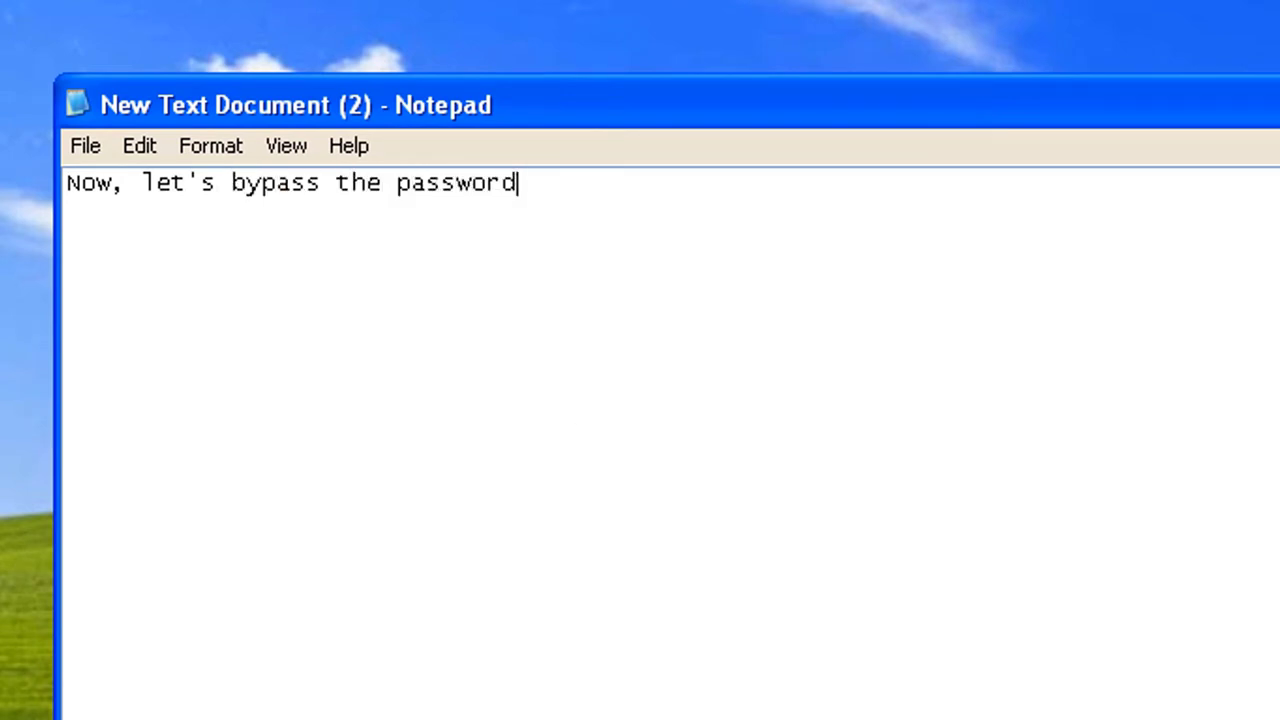
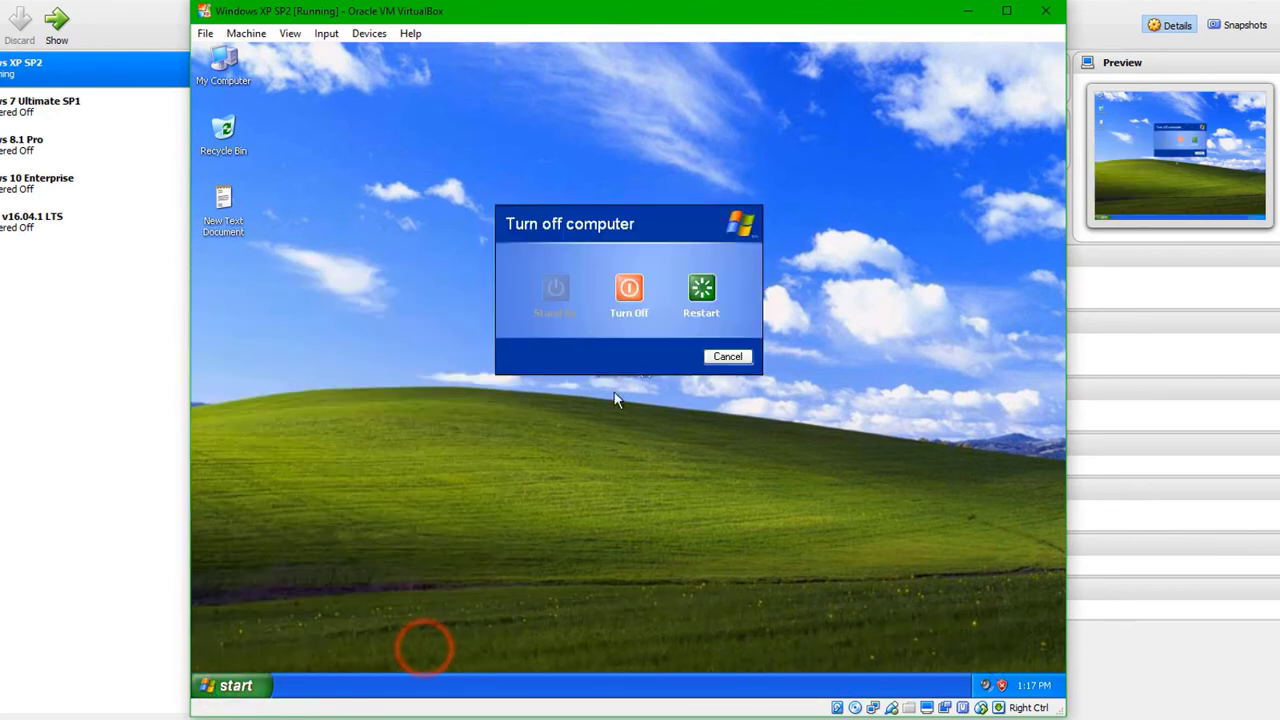
Step: Restart the XP guest, then submit a deliberately wrong password at the Welcome screen
click(699, 292)
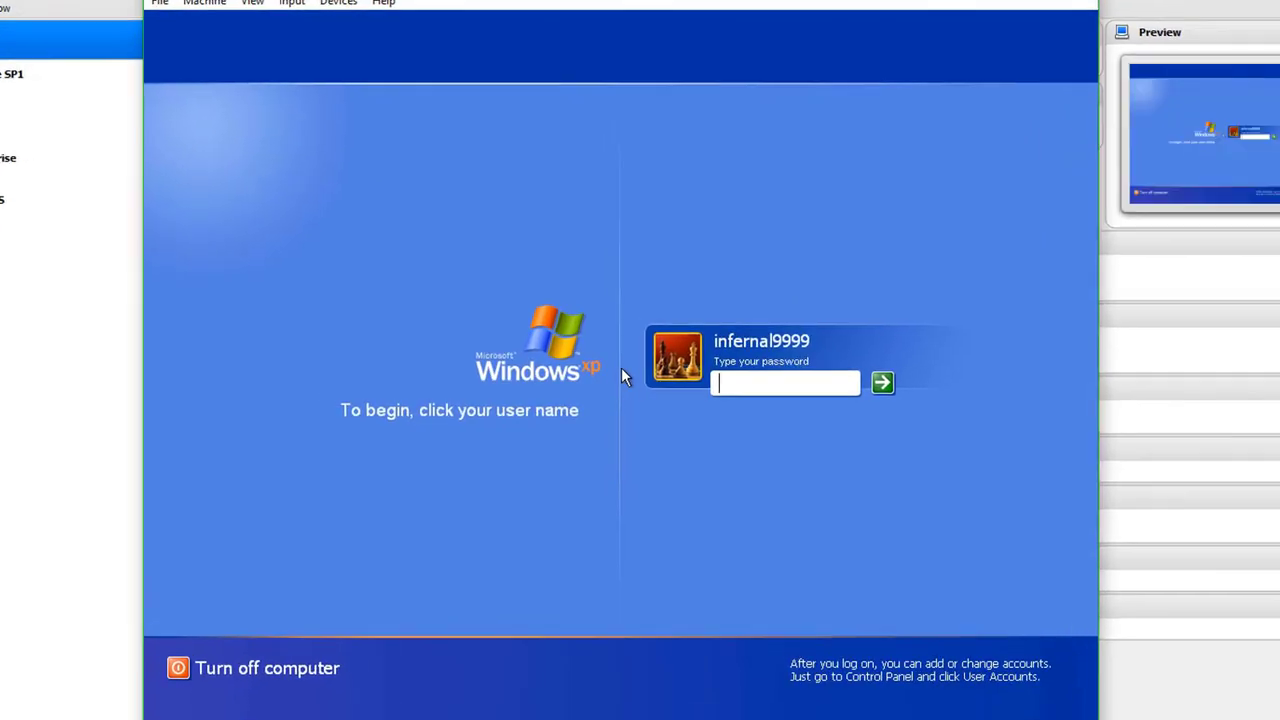
text(abcd)
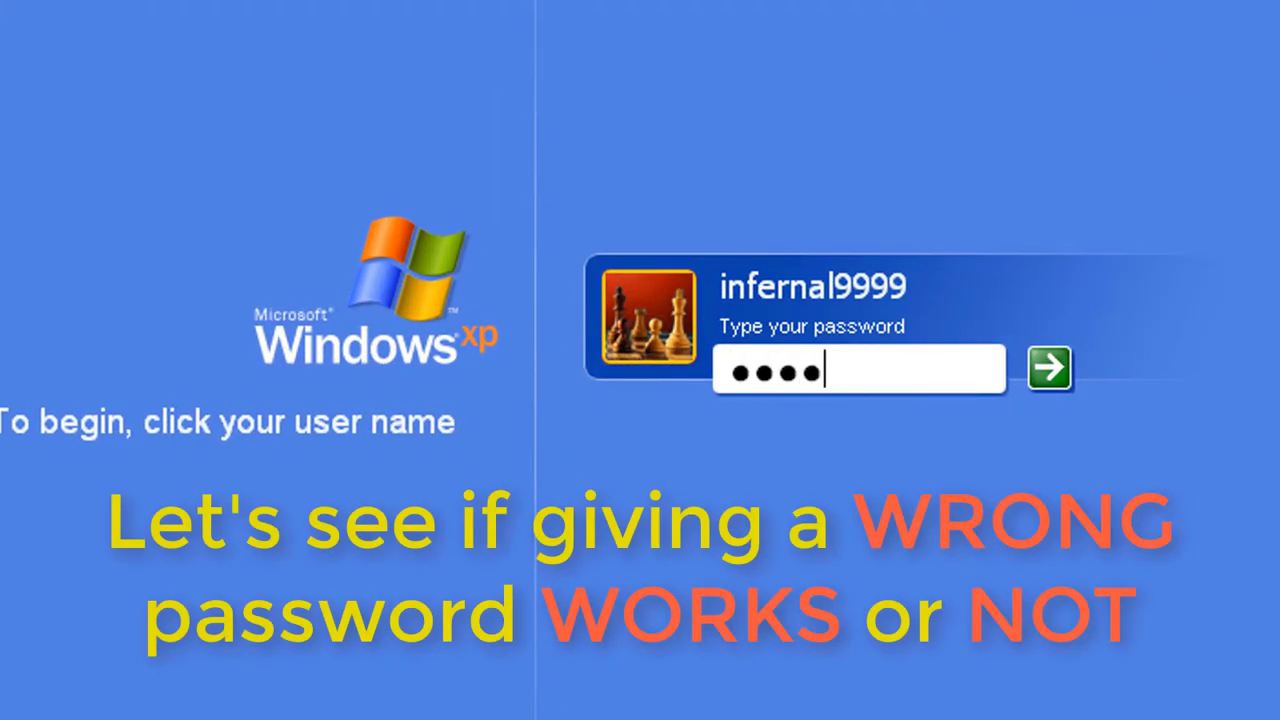
text(efghijk)
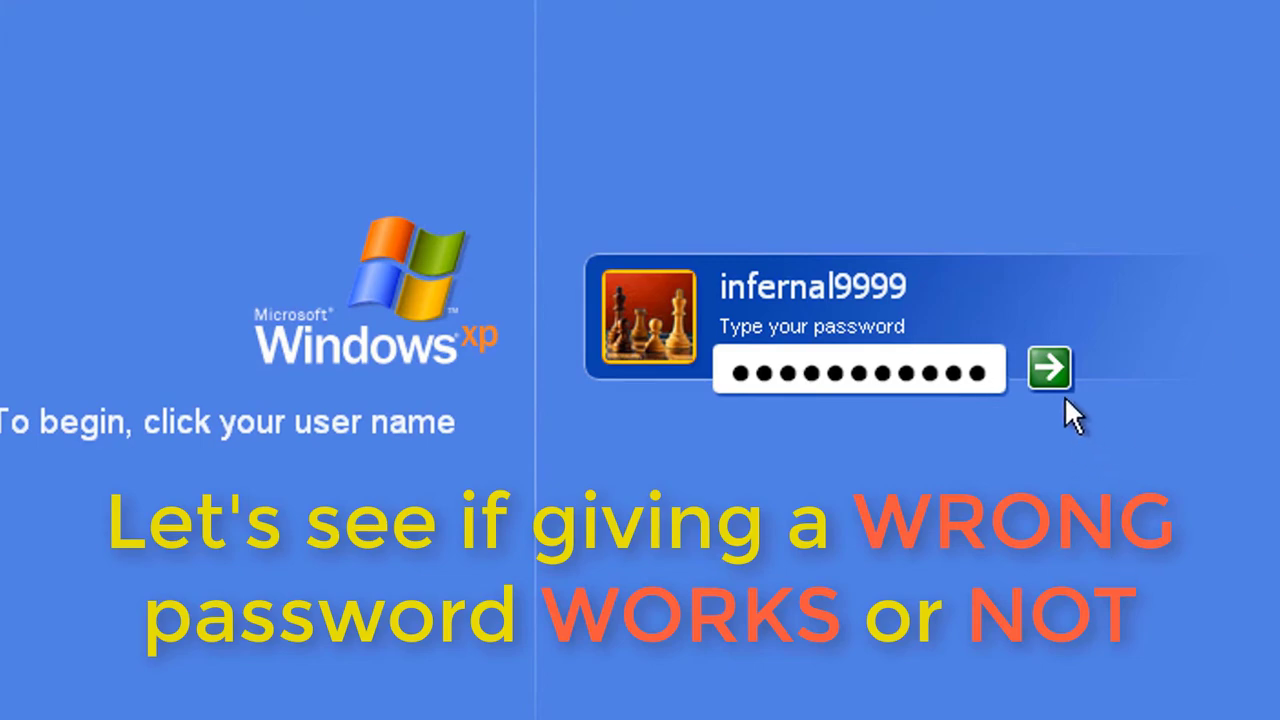
click(1050, 368)
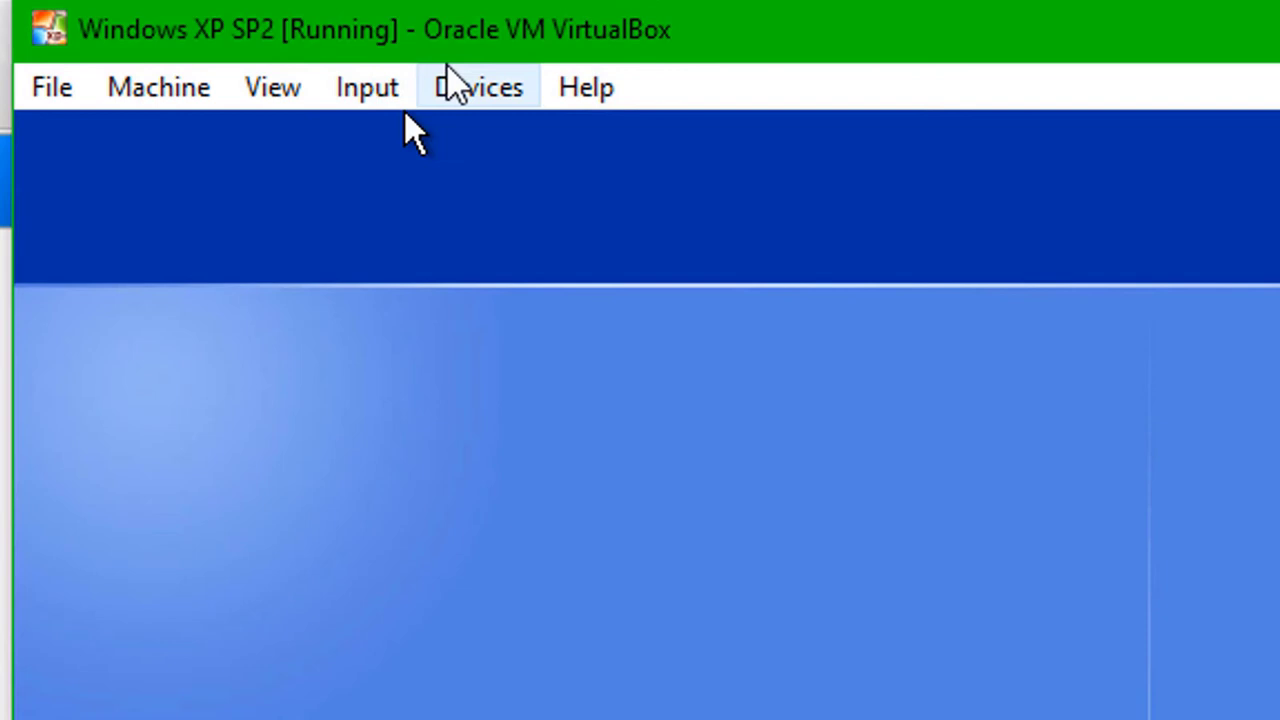
click(460, 90)
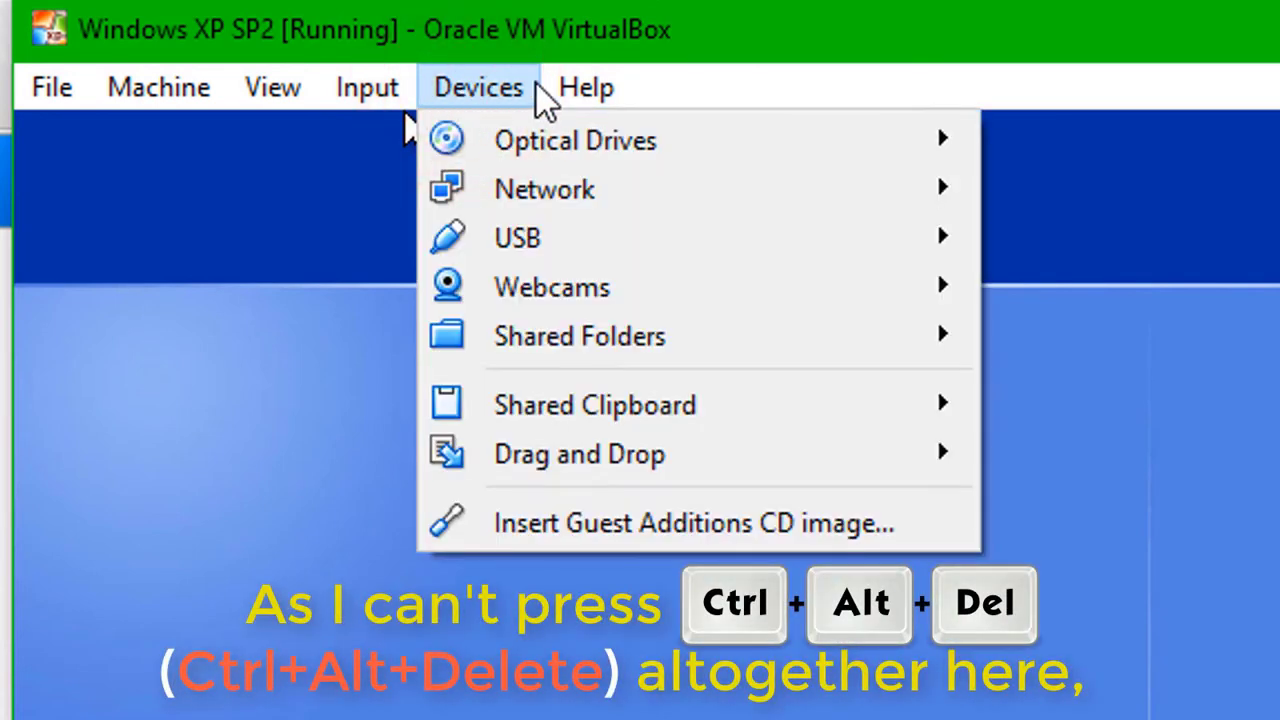
Step: Send Insert Ctrl-Alt-Del from the Input > Keyboard menu to bring up the Log On to Windows dialog
mouse_move(390, 97)
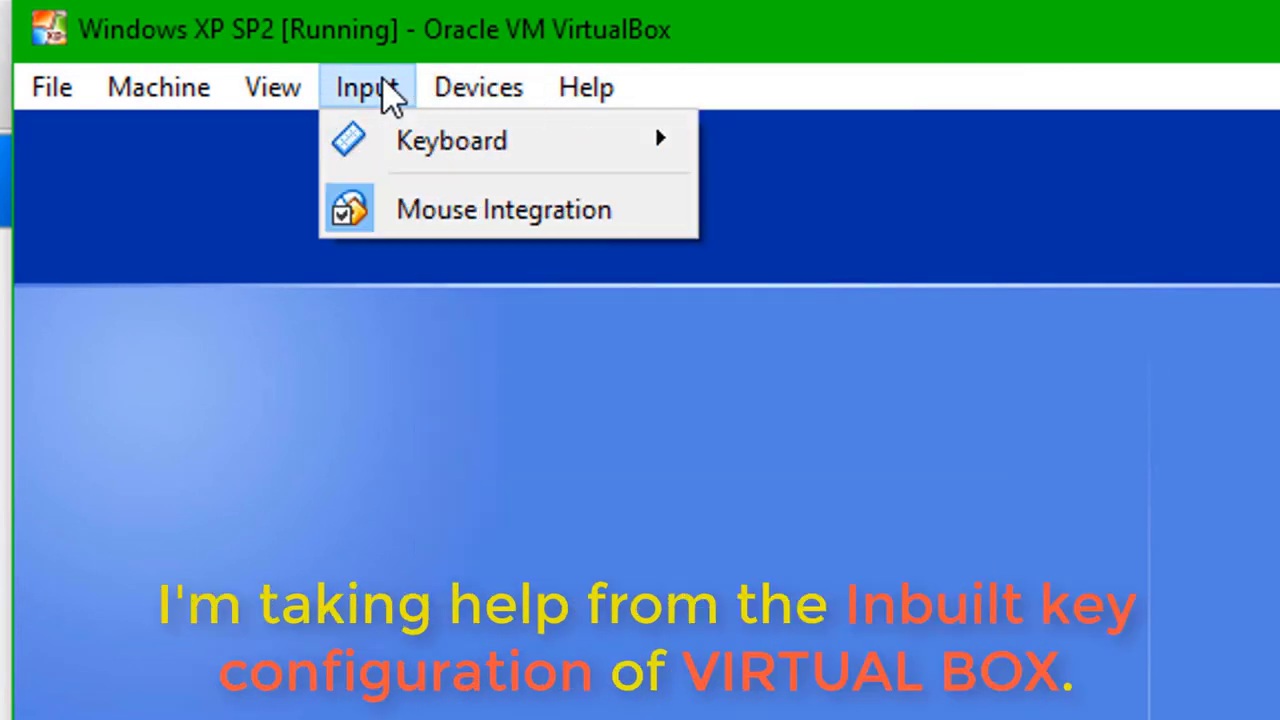
mouse_move(463, 143)
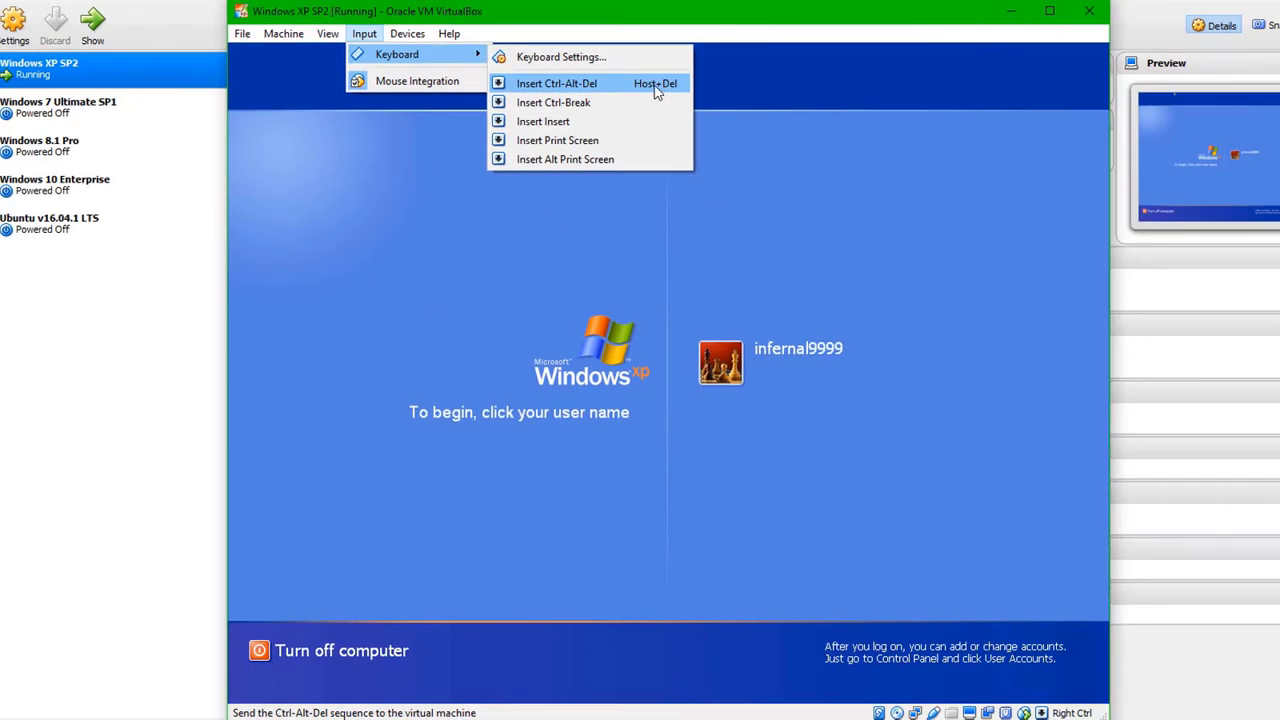
click(656, 86)
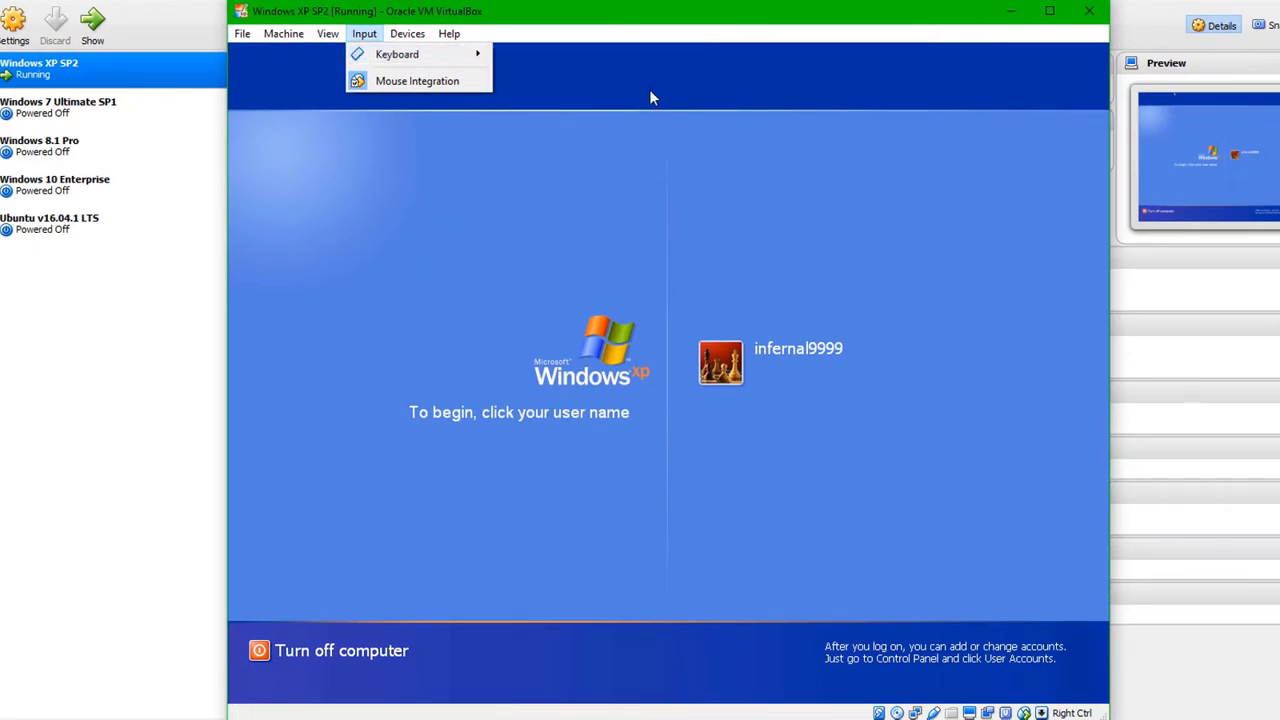
mouse_move(470, 56)
click(568, 81)
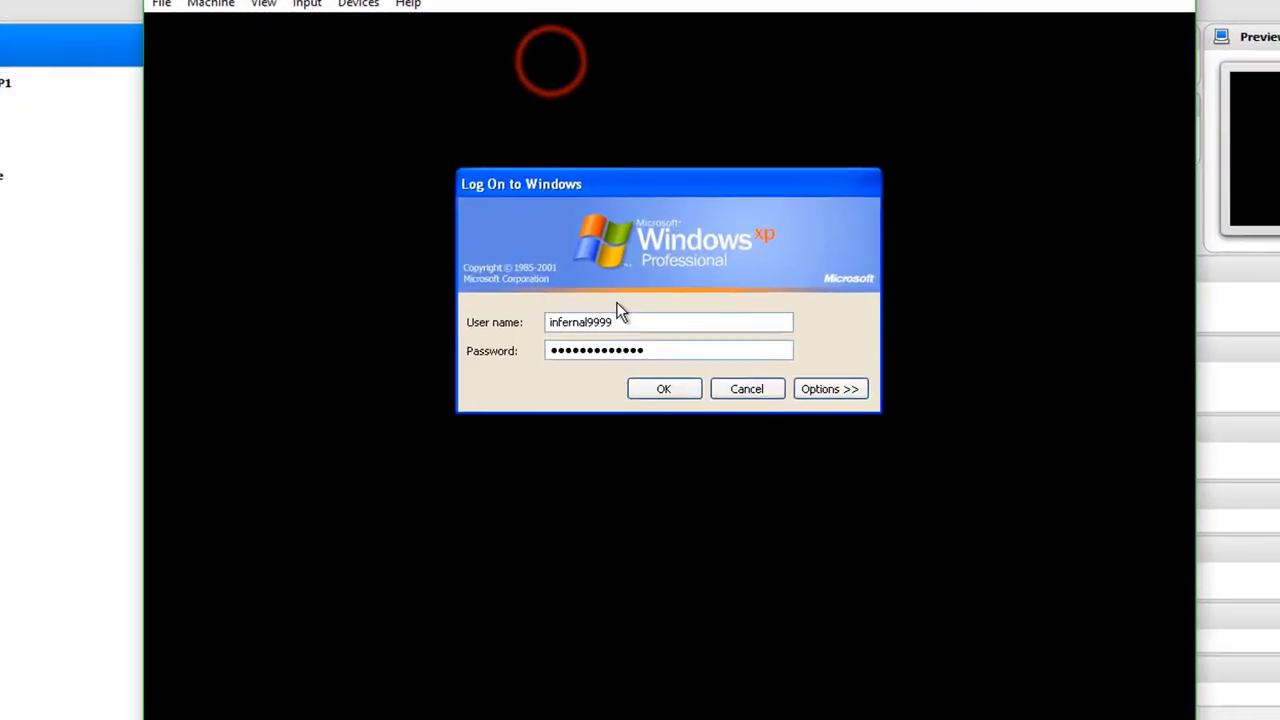
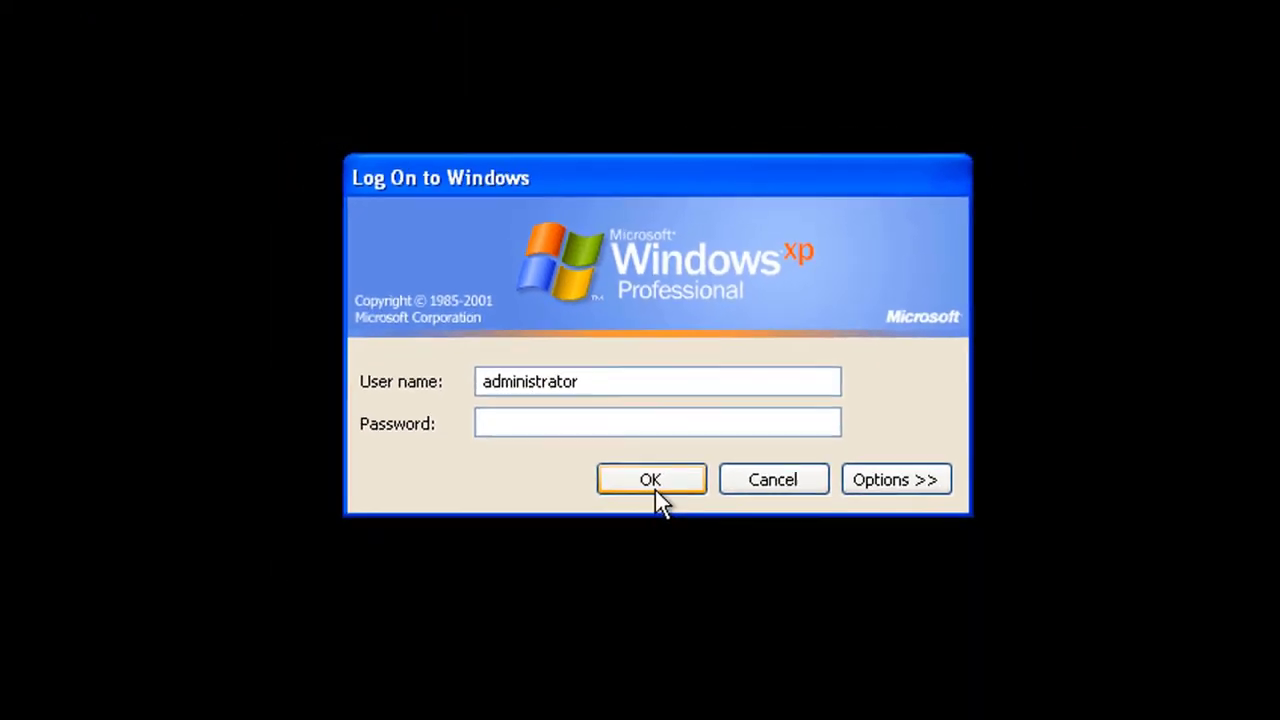
Step: Sign in to the Windows XP guest as administrator with an empty password
click(652, 484)
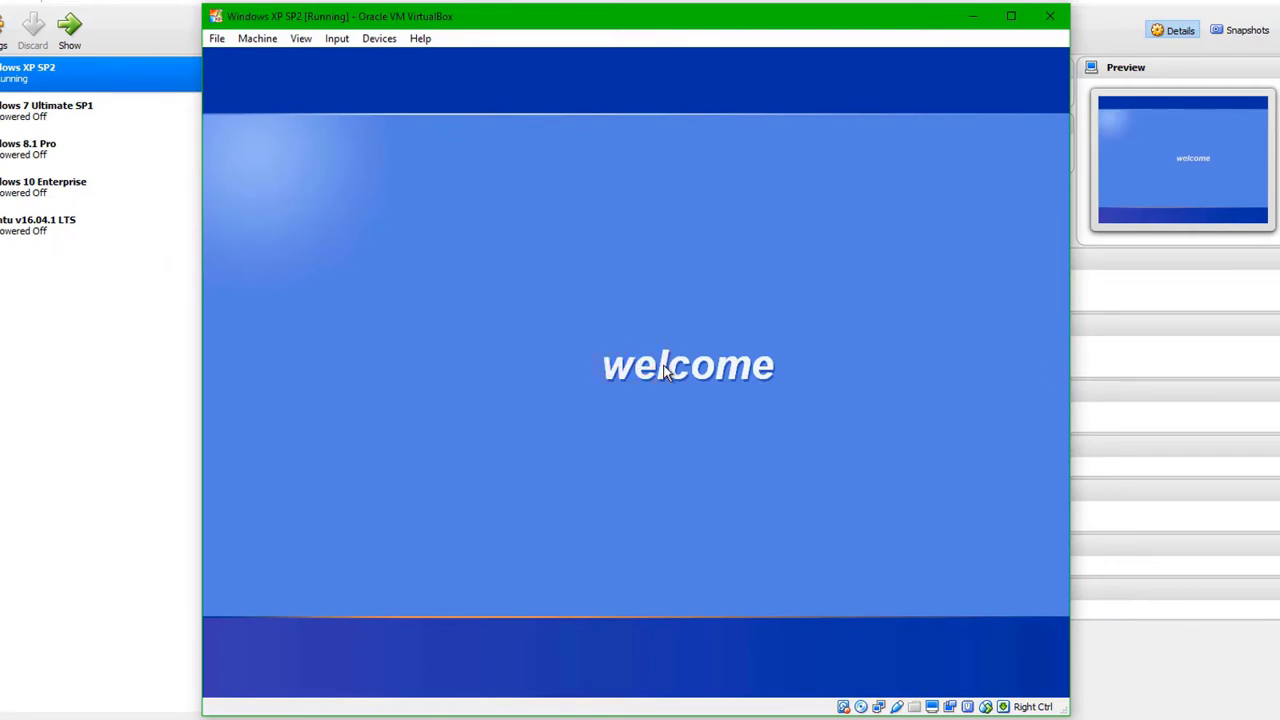
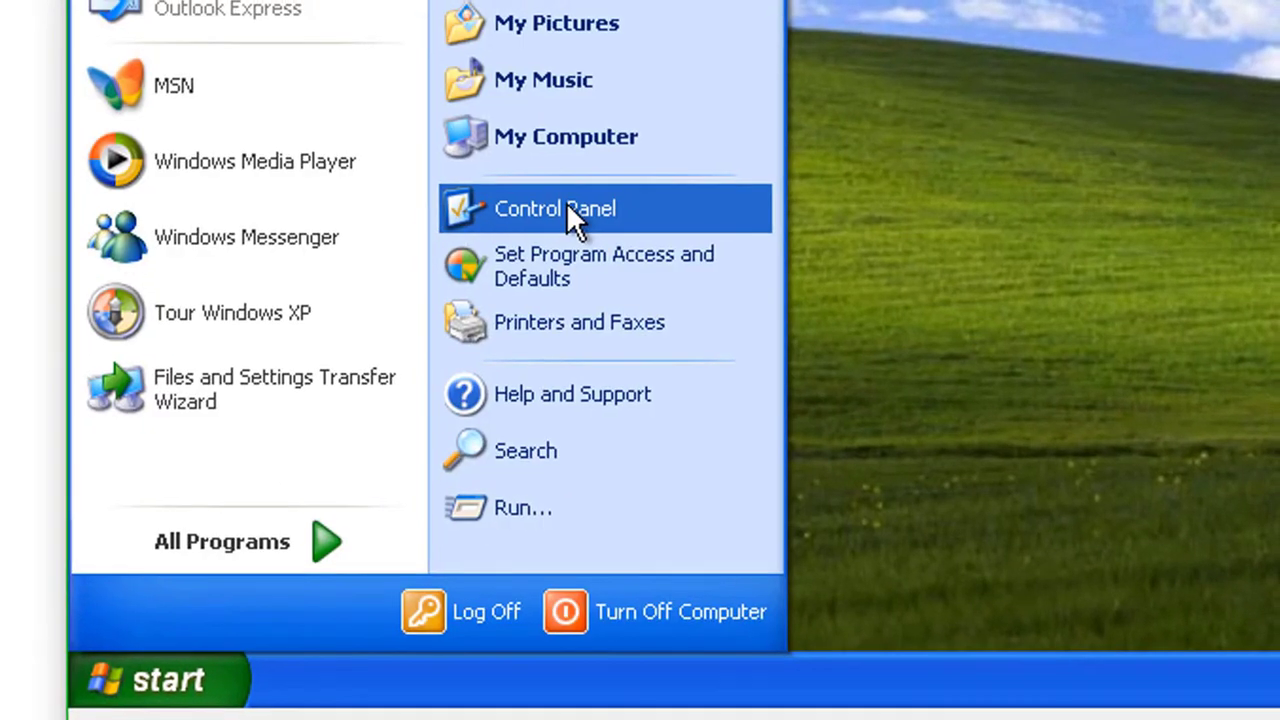
Step: Open User Accounts from the Control Panel to list the computer's accounts
click(566, 208)
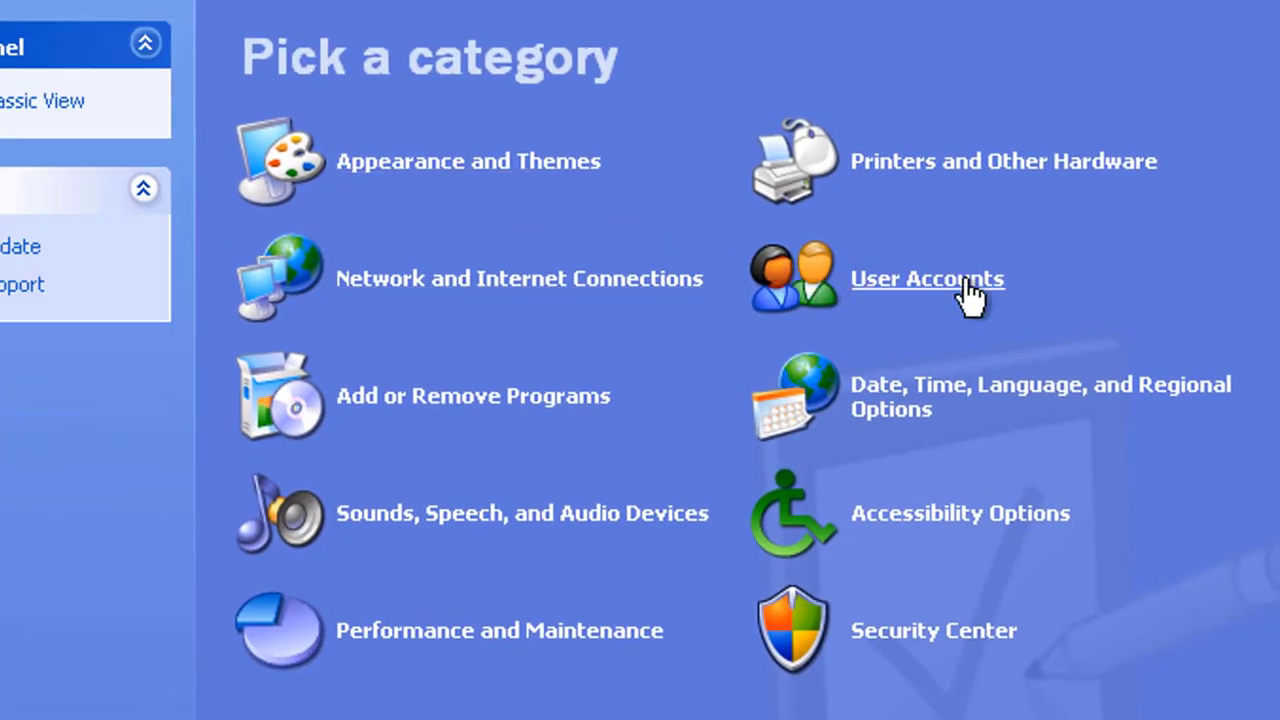
click(968, 290)
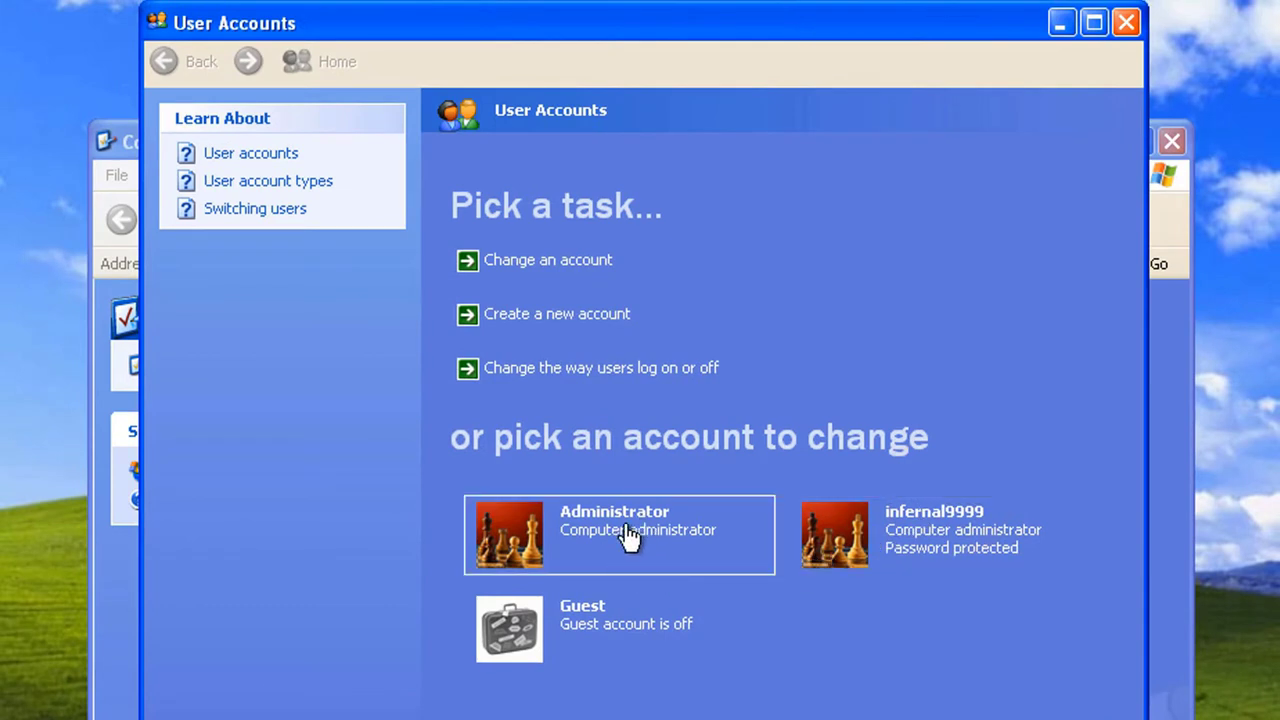
Step: Remove the password from the password-protected administrator account, then close User Accounts
click(945, 526)
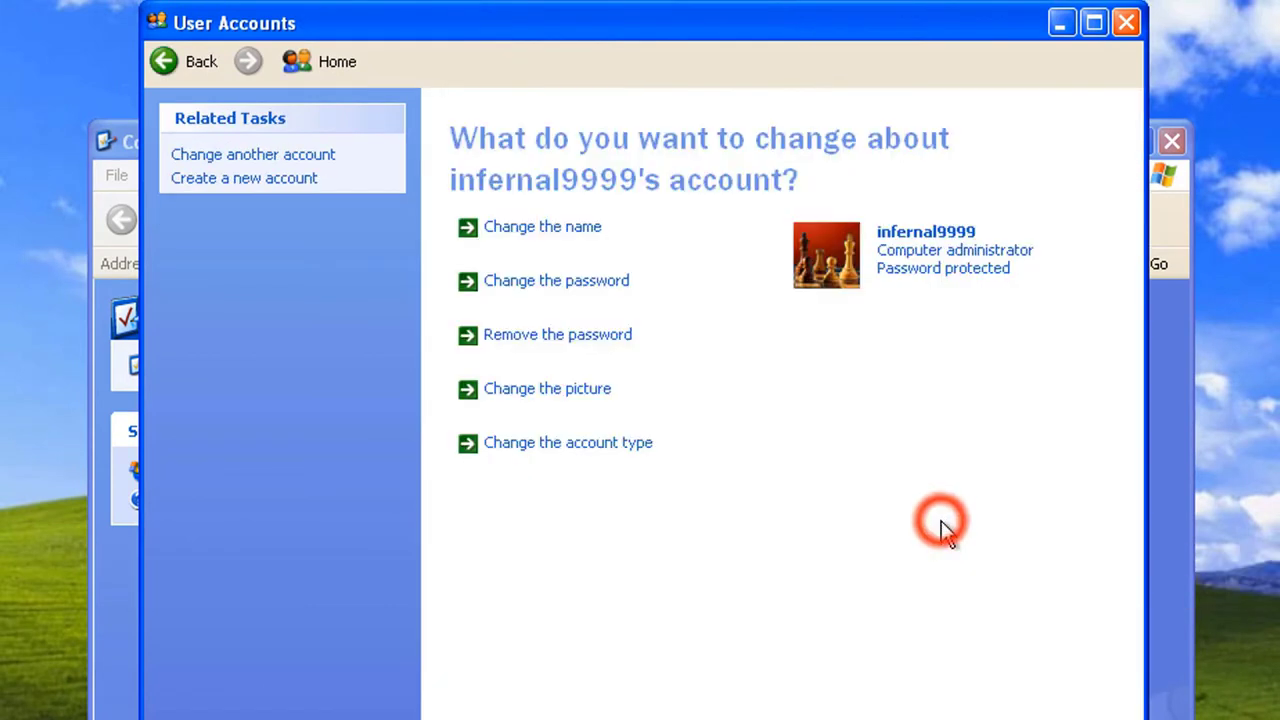
click(549, 343)
click(866, 420)
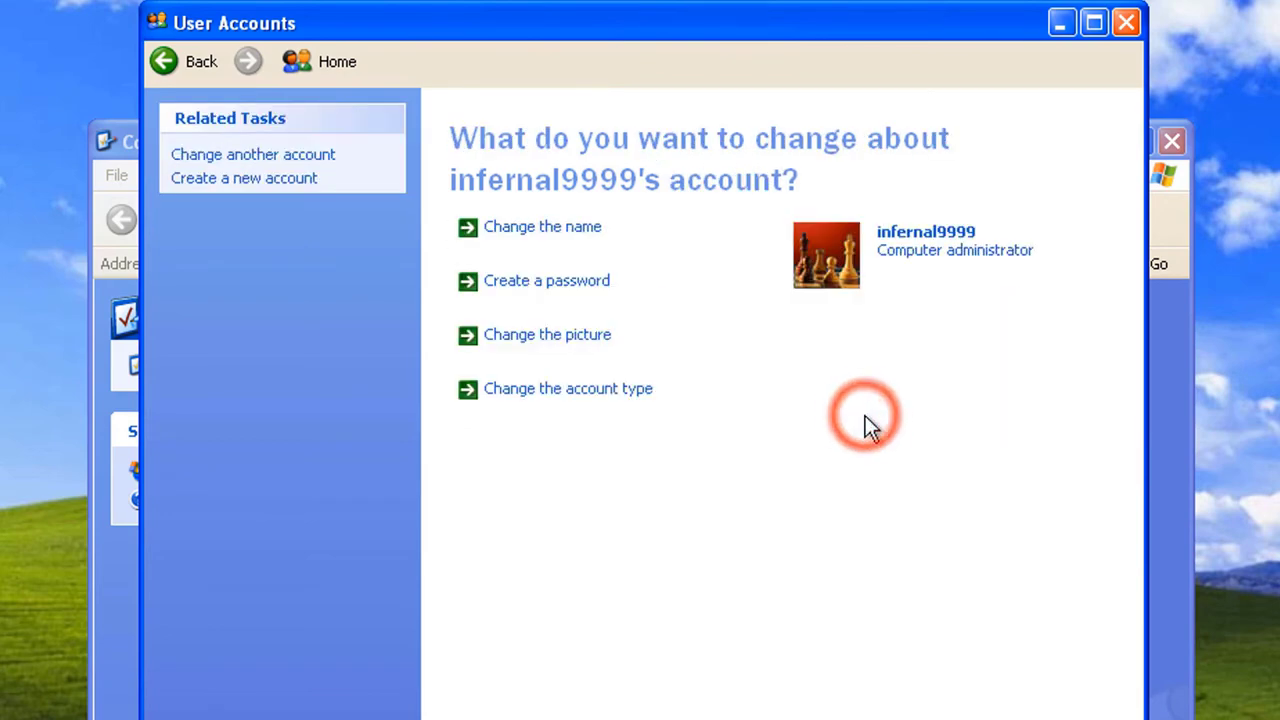
click(199, 69)
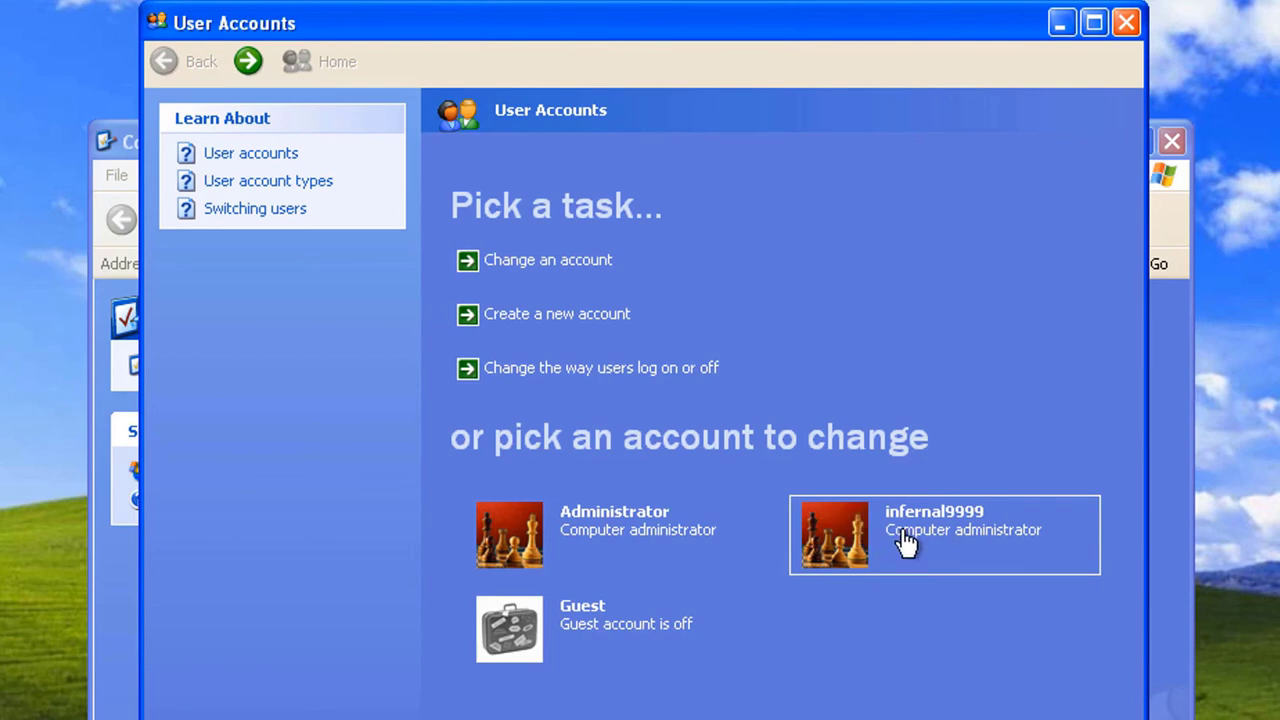
click(1127, 22)
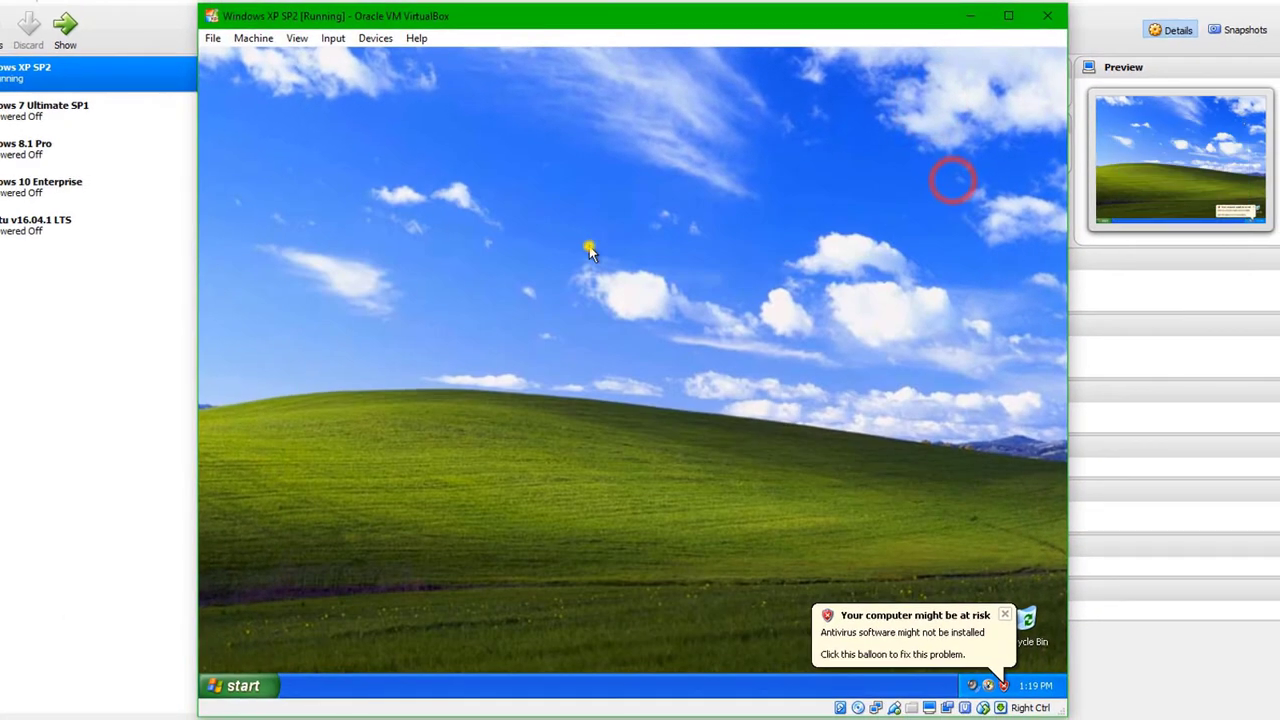
Step: Refresh the desktop, then restart Windows XP from Turn Off Computer
right_click(590, 252)
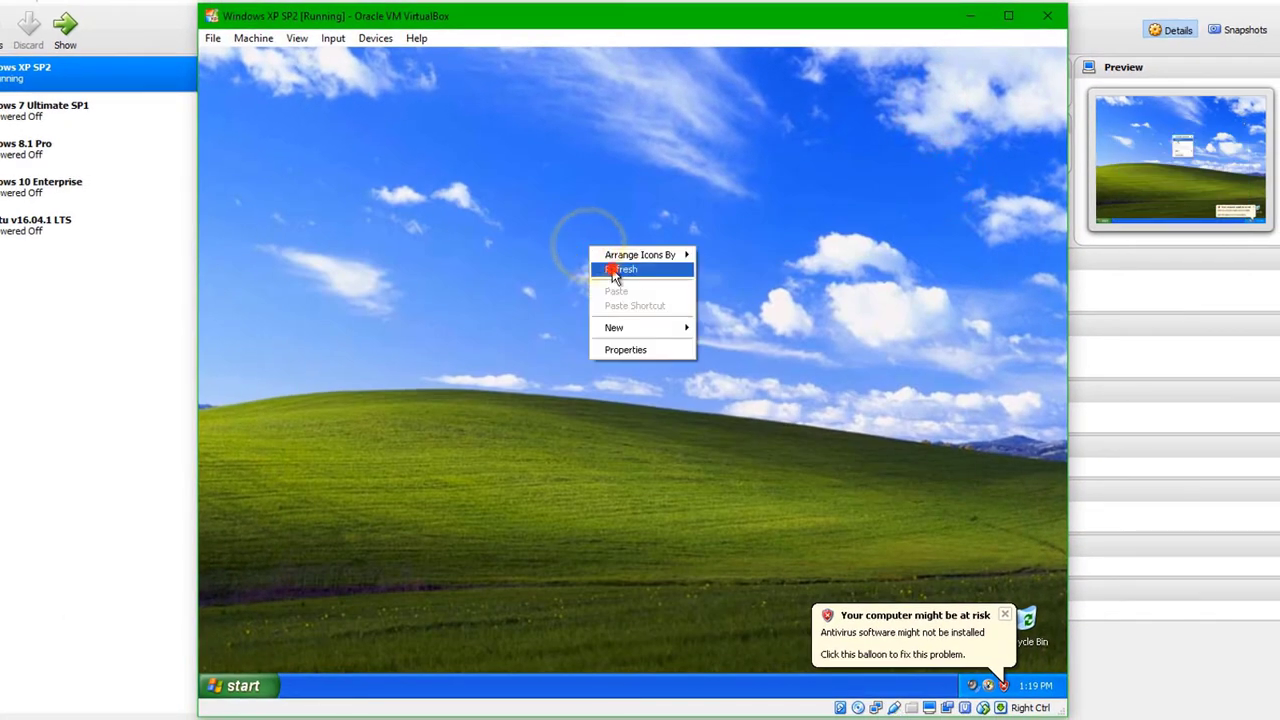
click(609, 268)
click(243, 688)
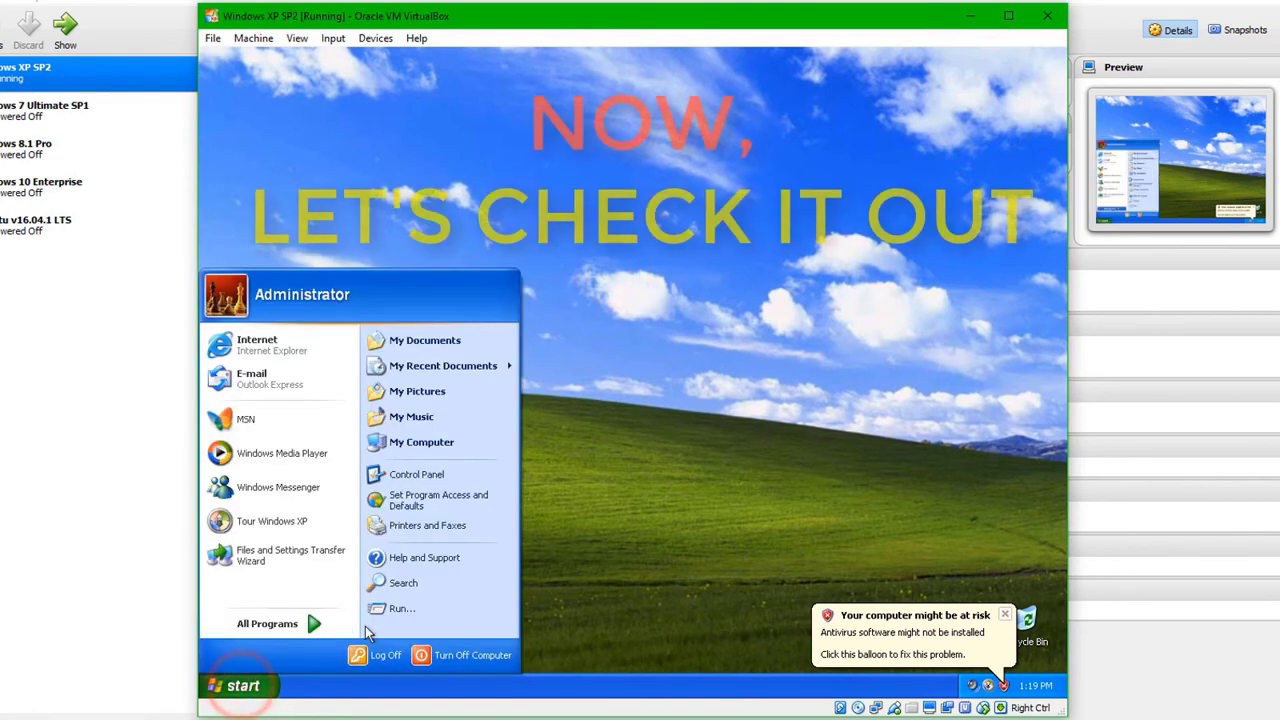
click(453, 662)
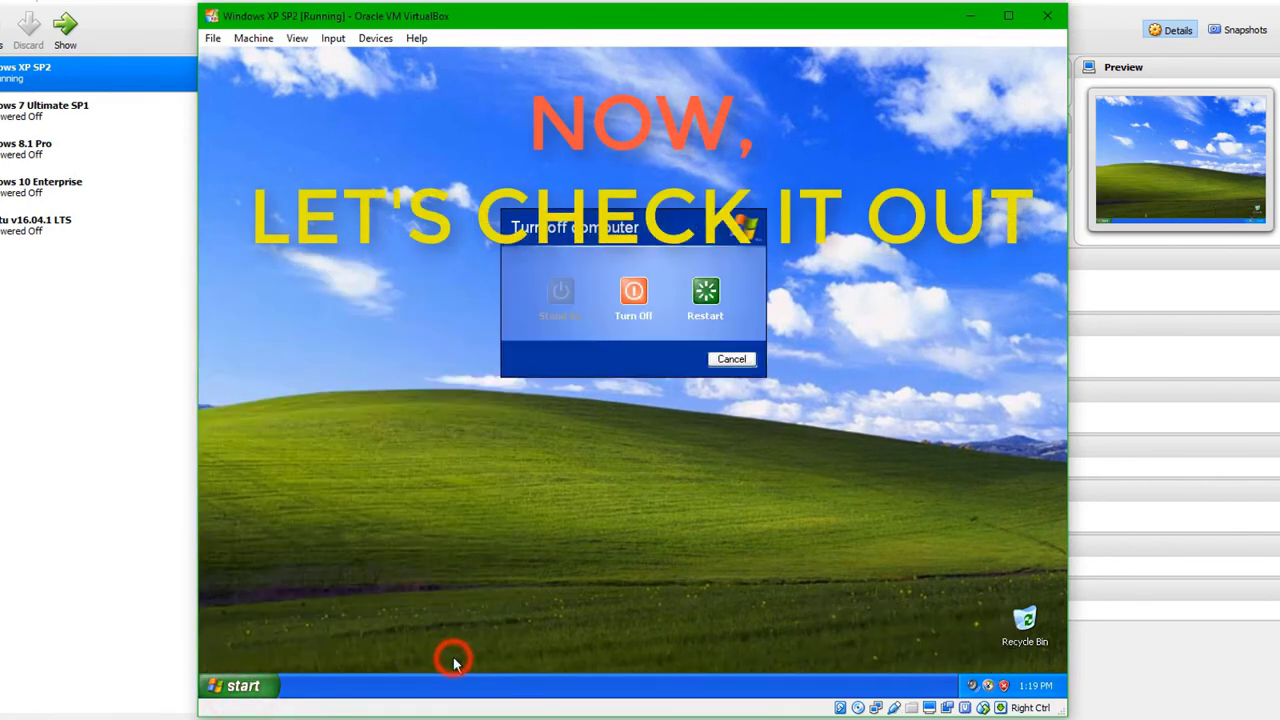
click(704, 292)
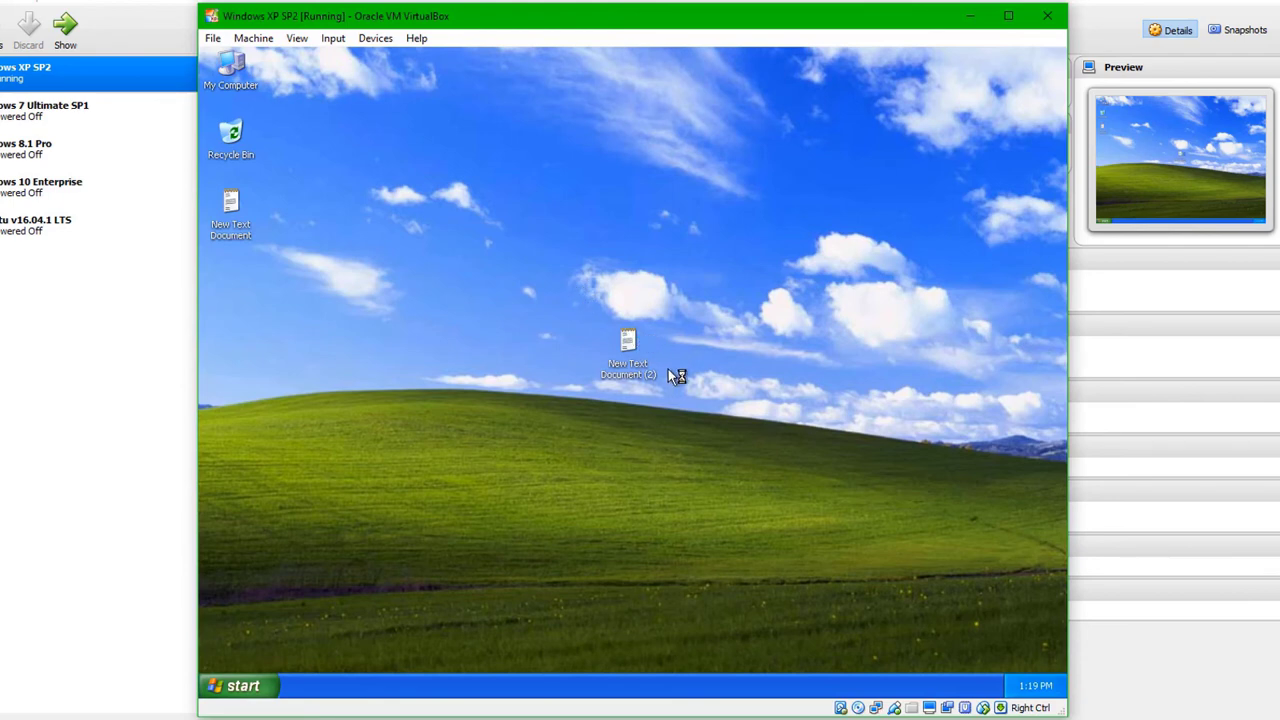
Step: Open New Text Document (2) in Notepad and type 'See.....Password removed successfully.....'
drag(650, 354, 464, 259)
double_click(639, 344)
click(520, 330)
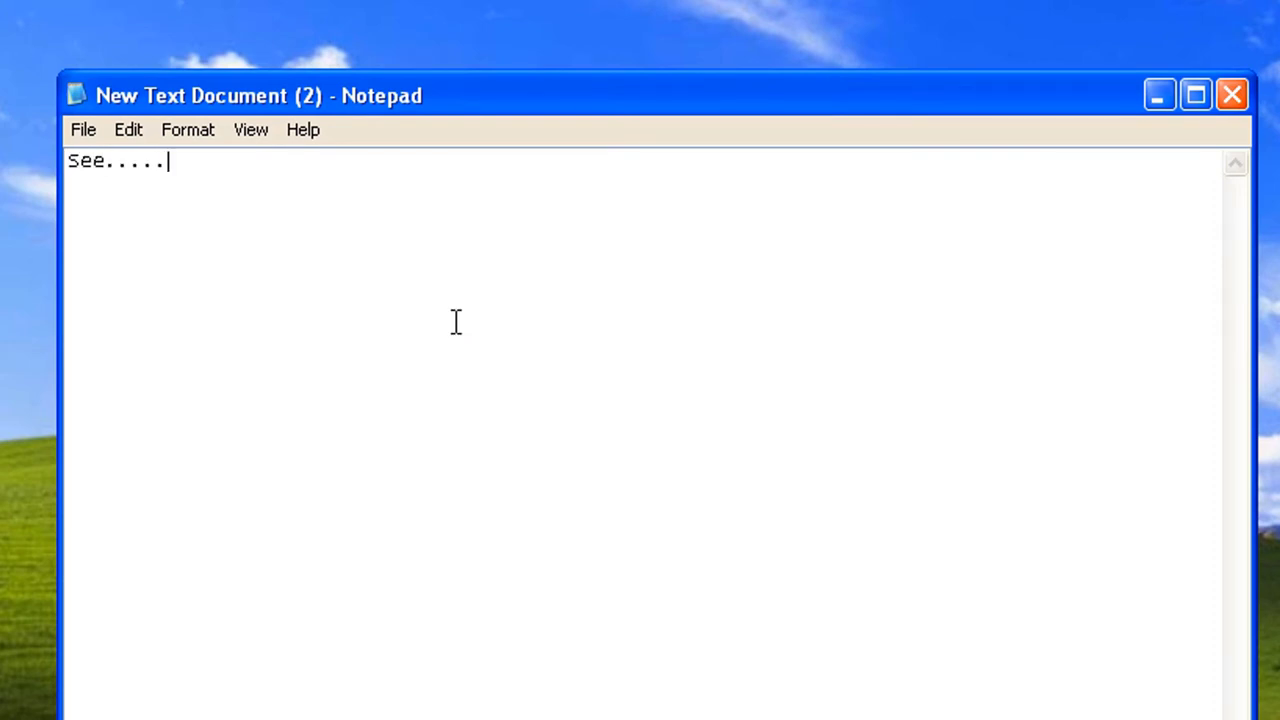
text(See.....Password removed successfu)
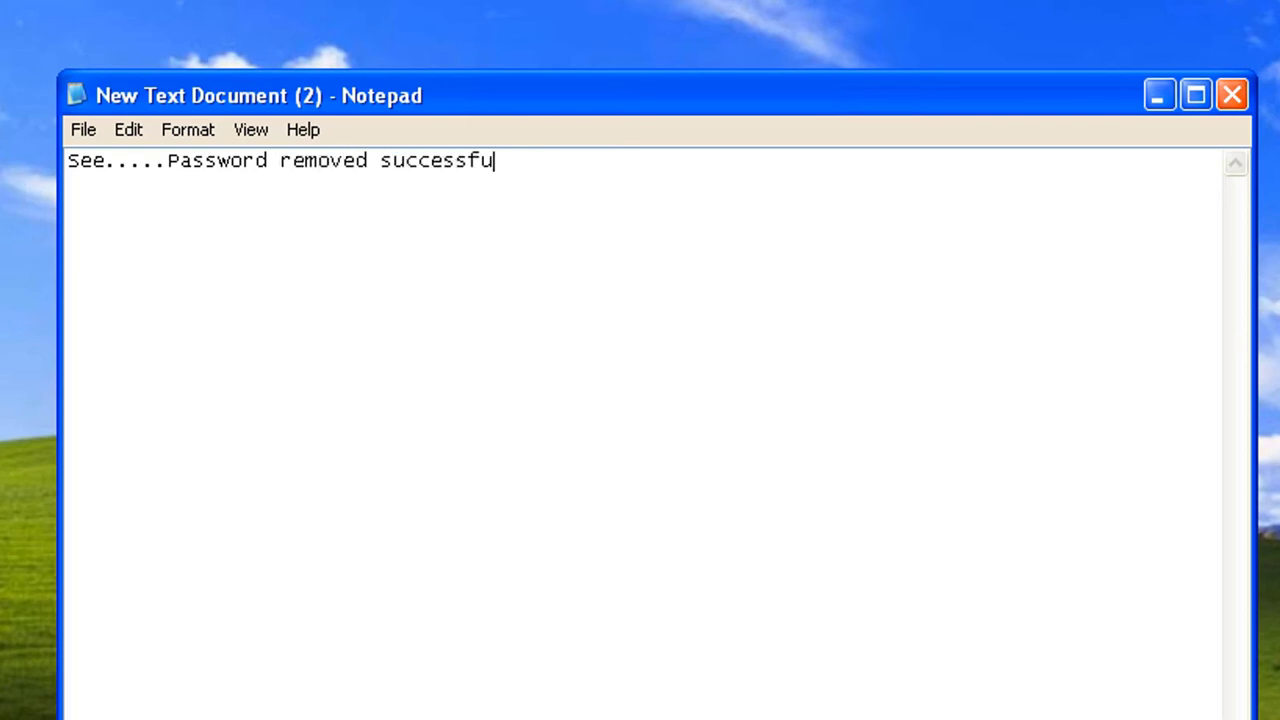
text(.....)
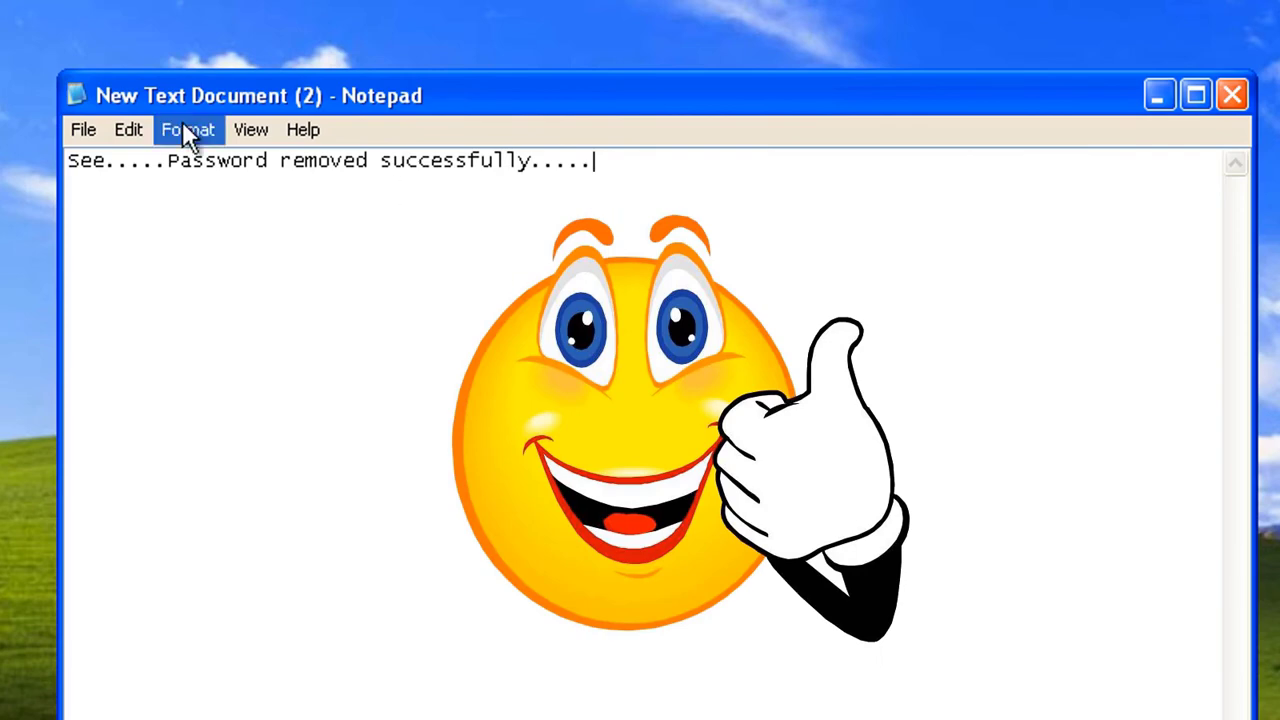
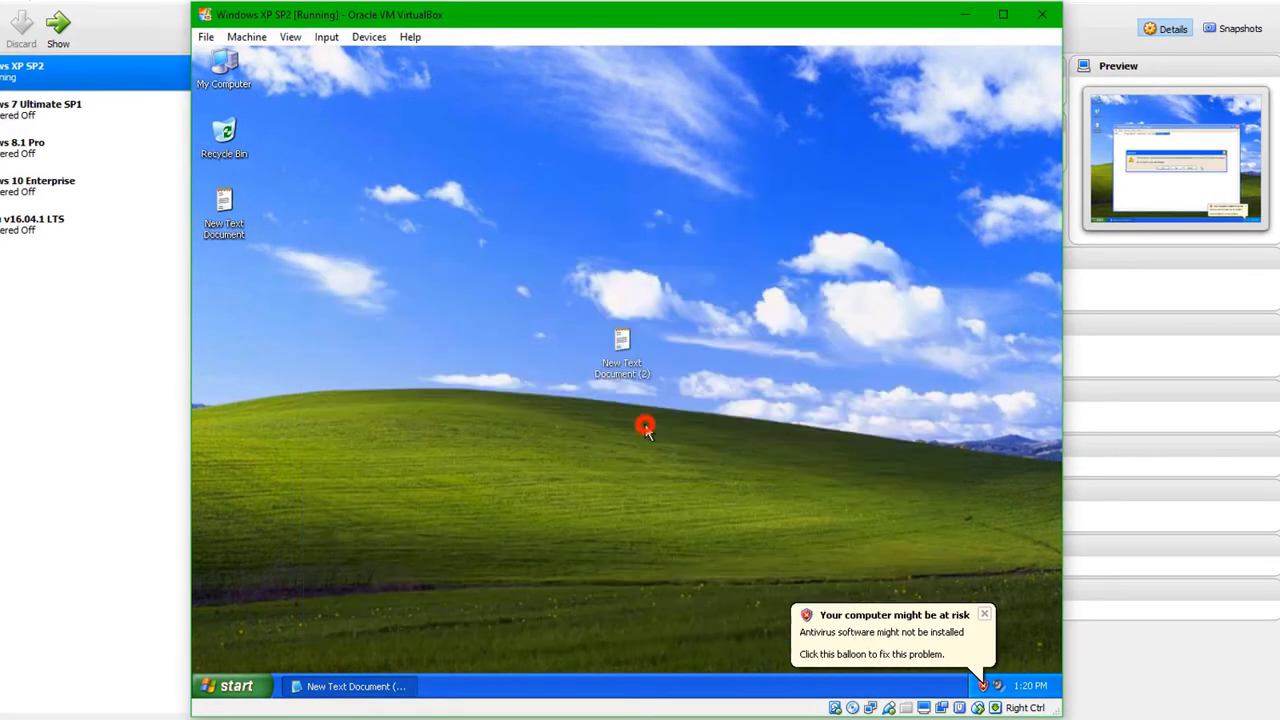
Step: Discard the note's changes so Notepad closes, then bring up the Start menu
click(640, 421)
click(238, 687)
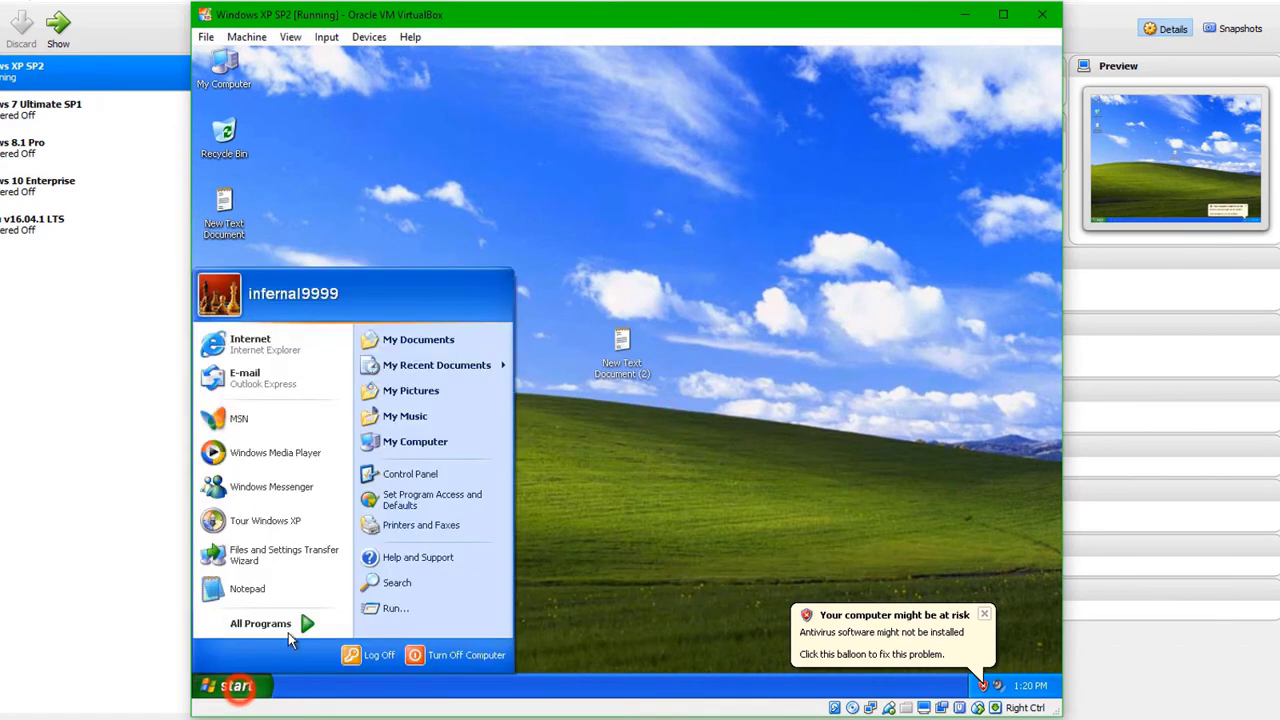
Step: Confirm in User Accounts that the administrator account shows 'Create a password', then close it
click(396, 480)
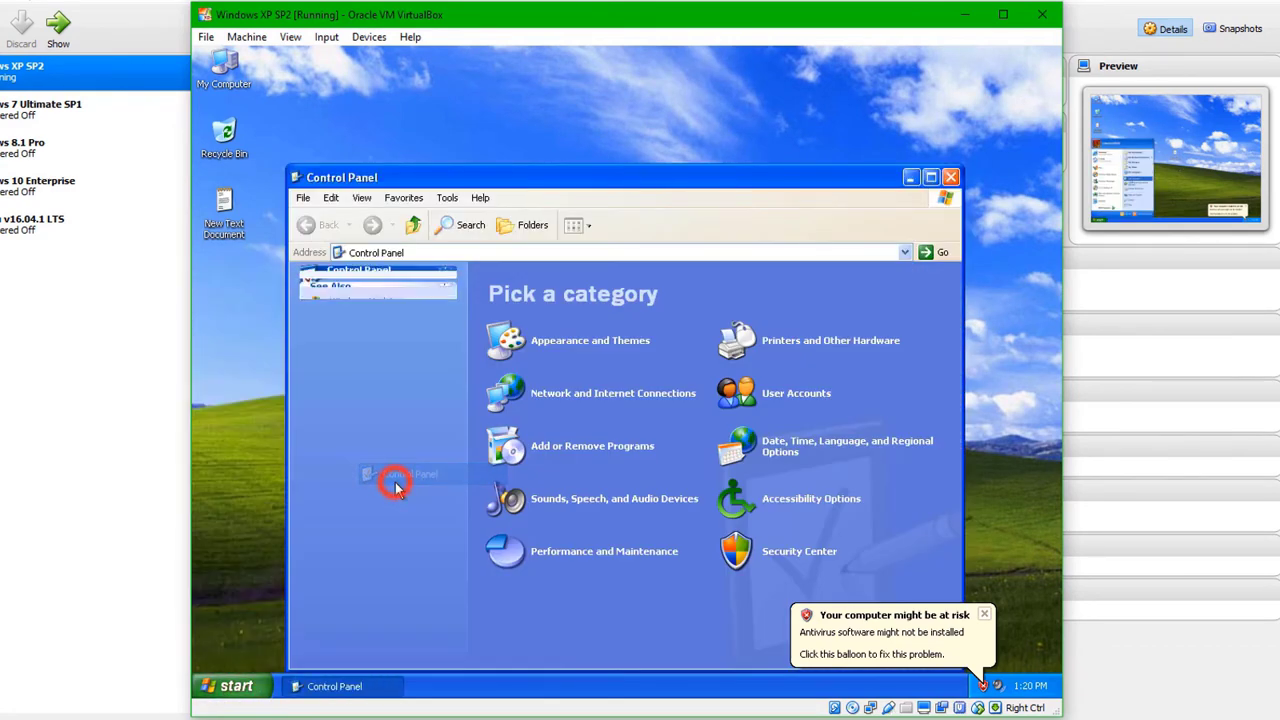
click(791, 396)
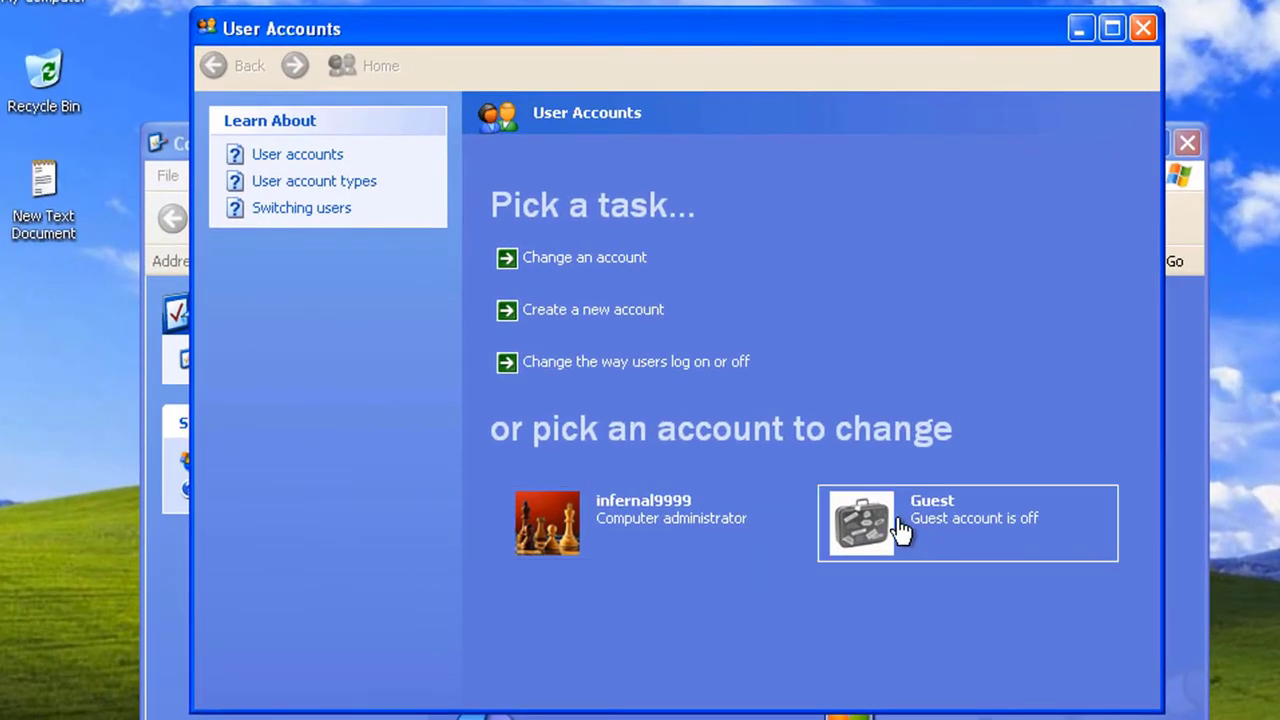
click(654, 541)
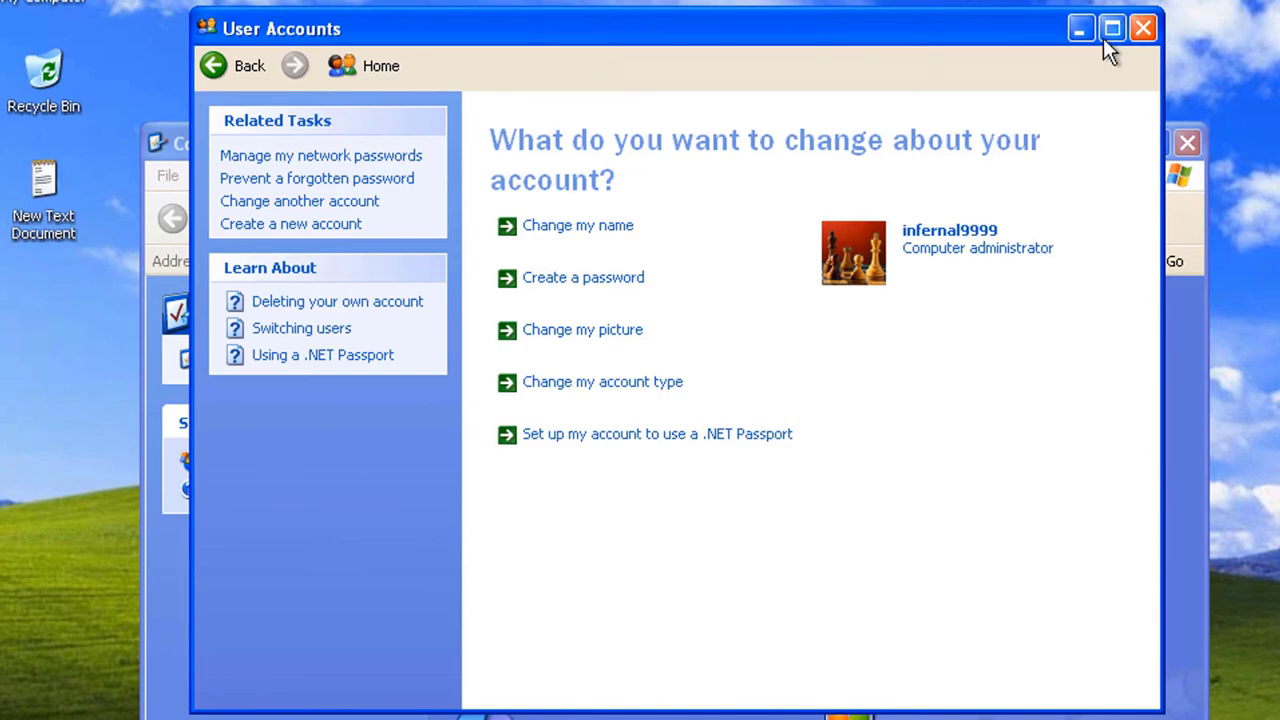
click(1140, 28)
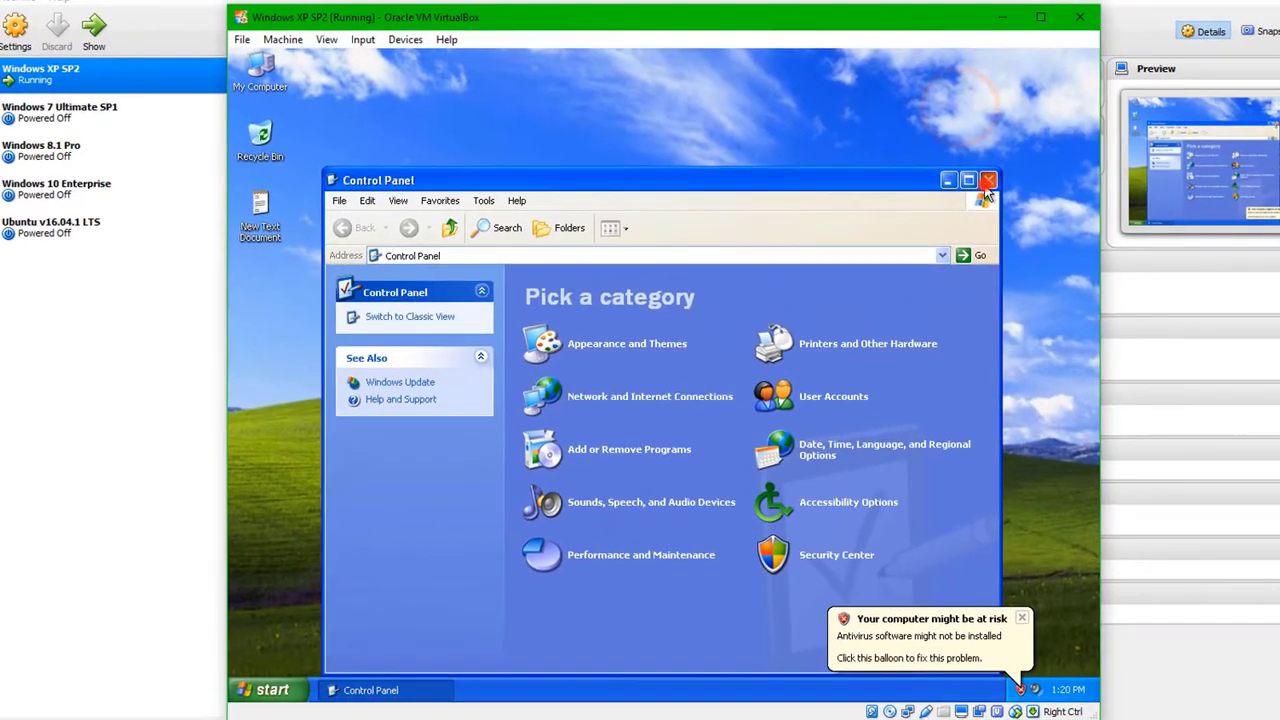
Step: Close Control Panel and shut down the Windows XP guest with Turn Off Computer
click(1120, 158)
click(276, 685)
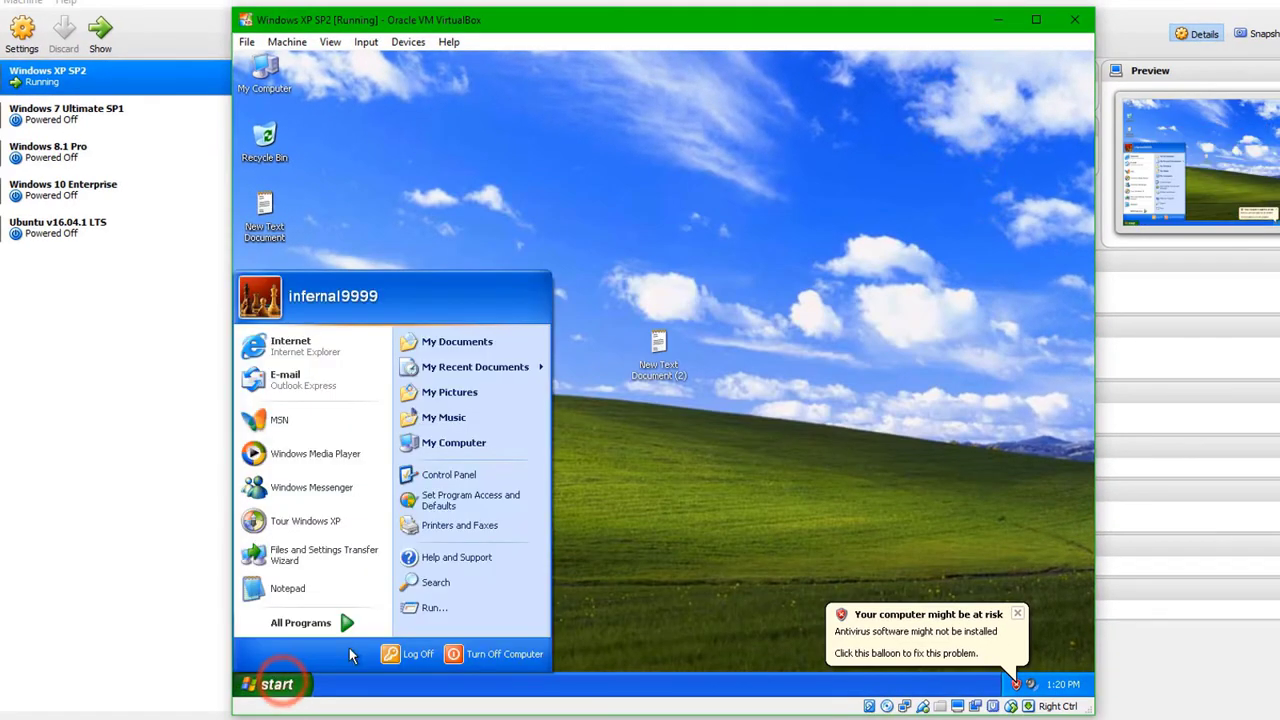
click(470, 653)
click(677, 290)
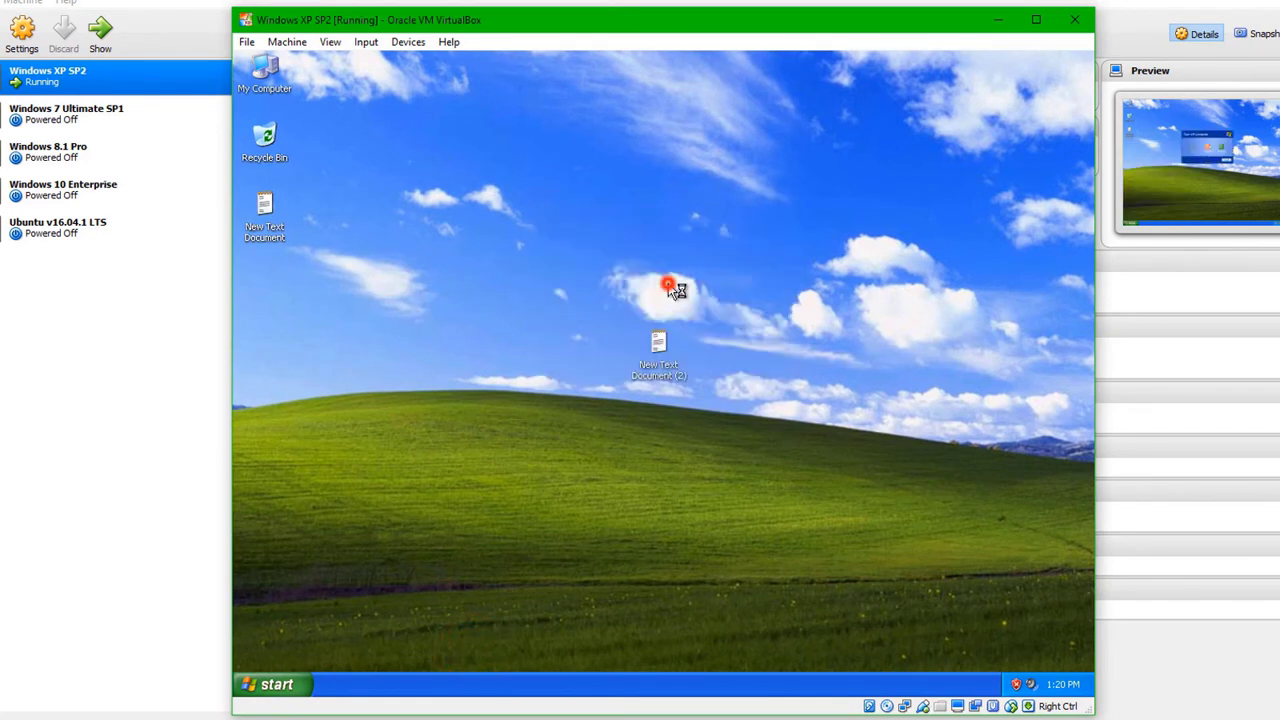